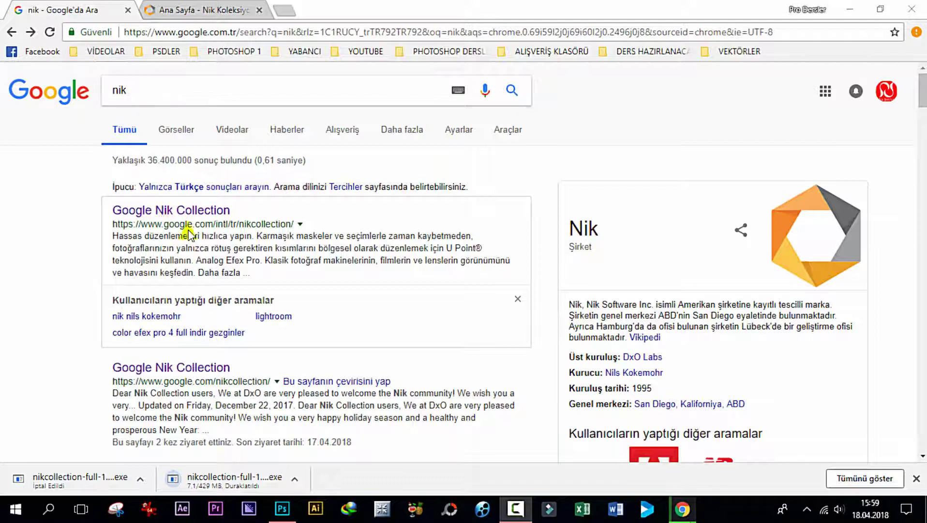
- Show the Nik Collection Mac and Windows downloads, check the DxO site tab, then return
click(167, 367)
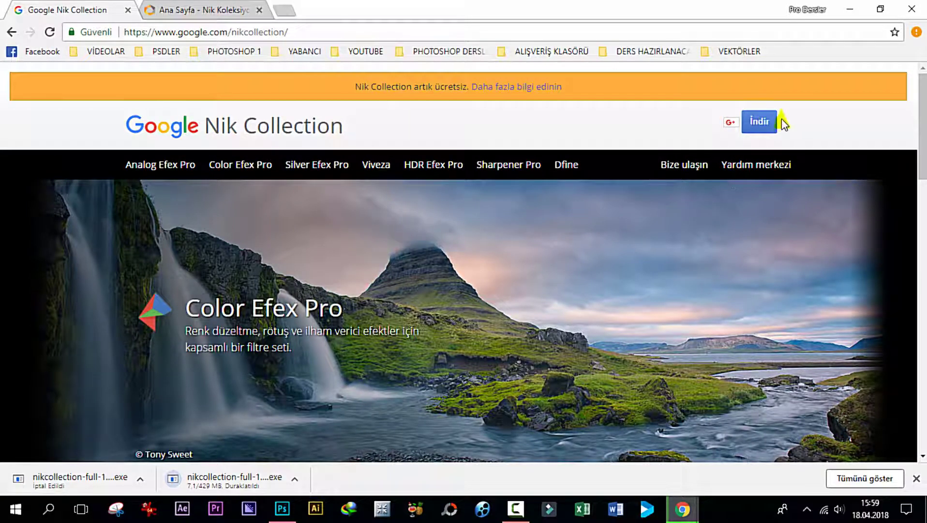
click(757, 126)
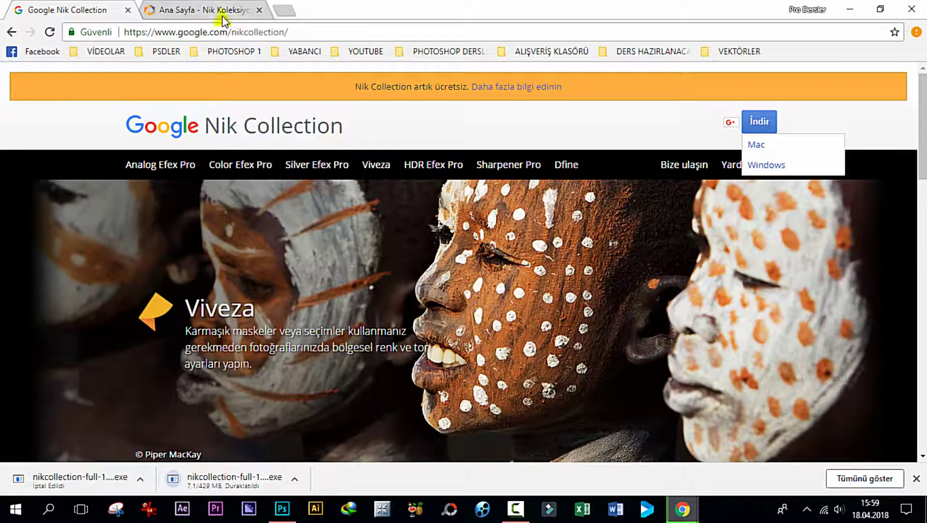
click(252, 13)
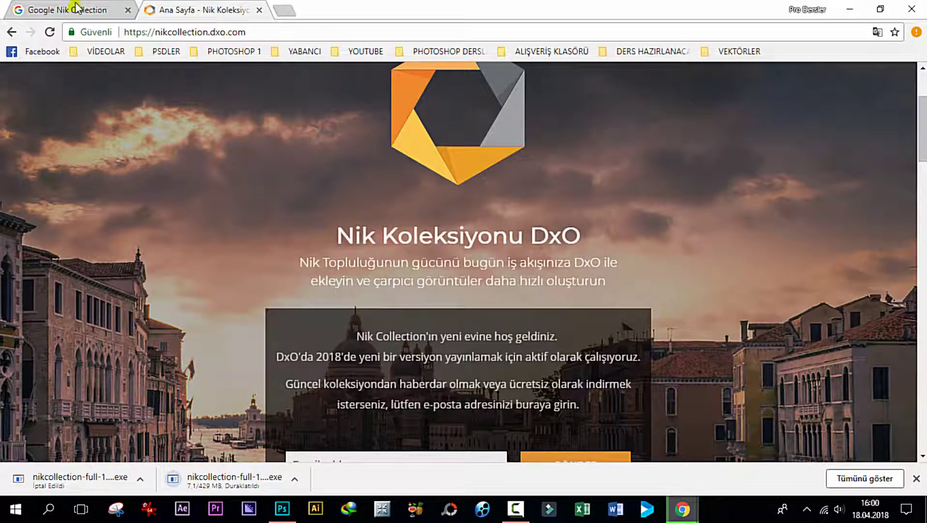
scroll(629, 225, down, 4)
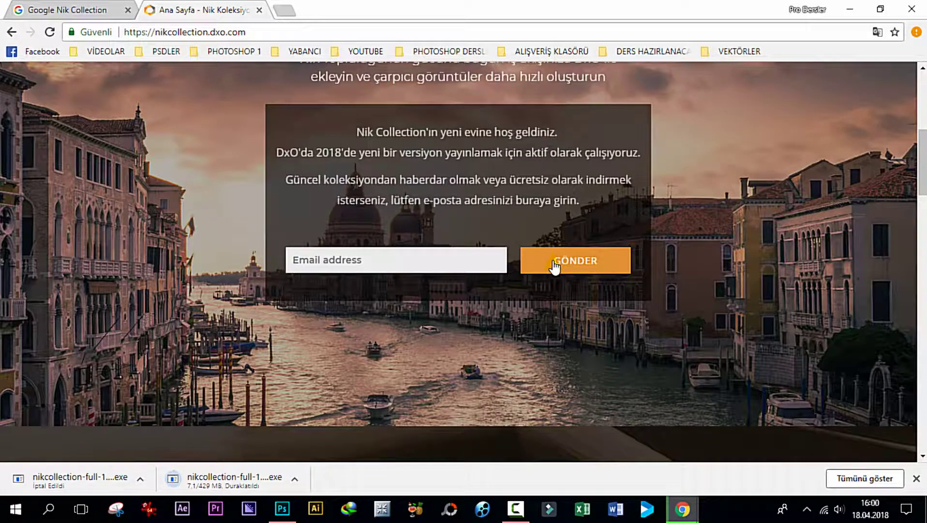
scroll(528, 261, up, 2)
scroll(500, 257, up, 4)
scroll(476, 256, up, 1)
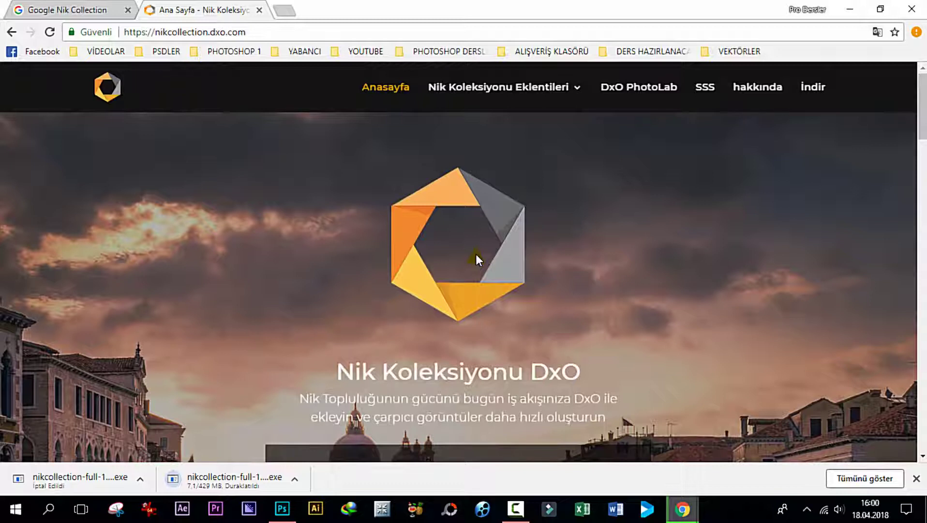
key(ctrl+Tab)
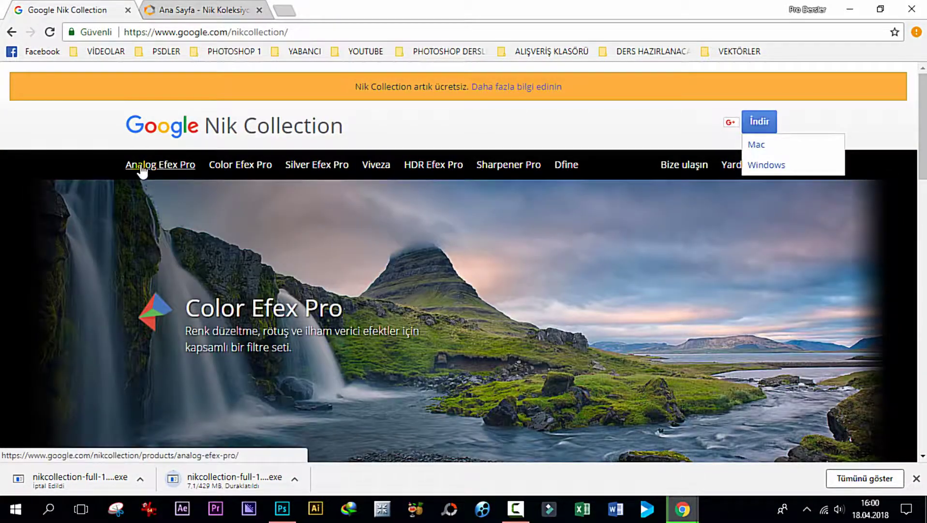
- Browse the Analog Efex Pro product page
click(141, 167)
scroll(508, 262, down, 3)
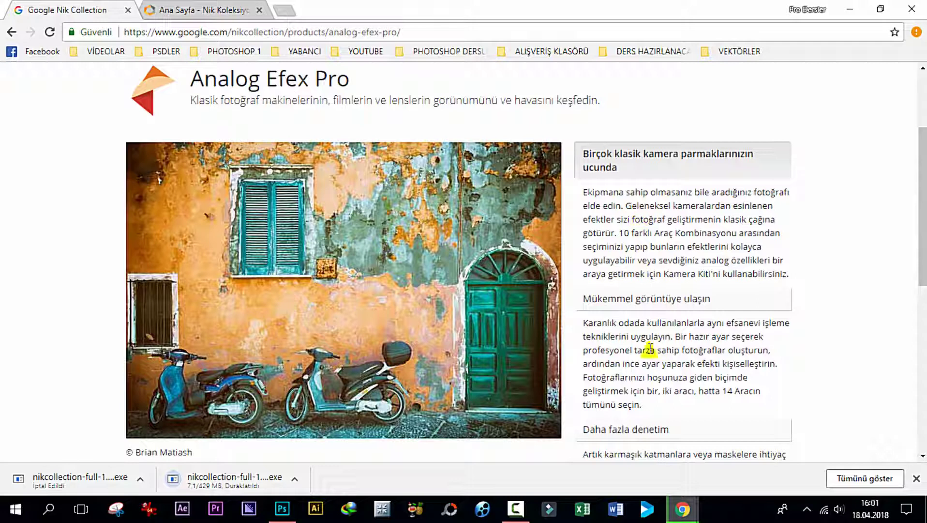
scroll(663, 298, down, 4)
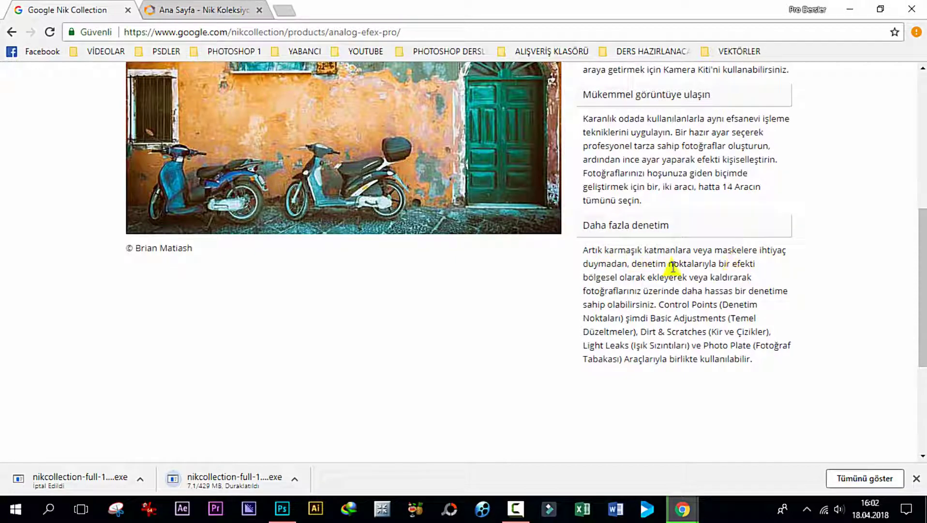
scroll(646, 271, up, 4)
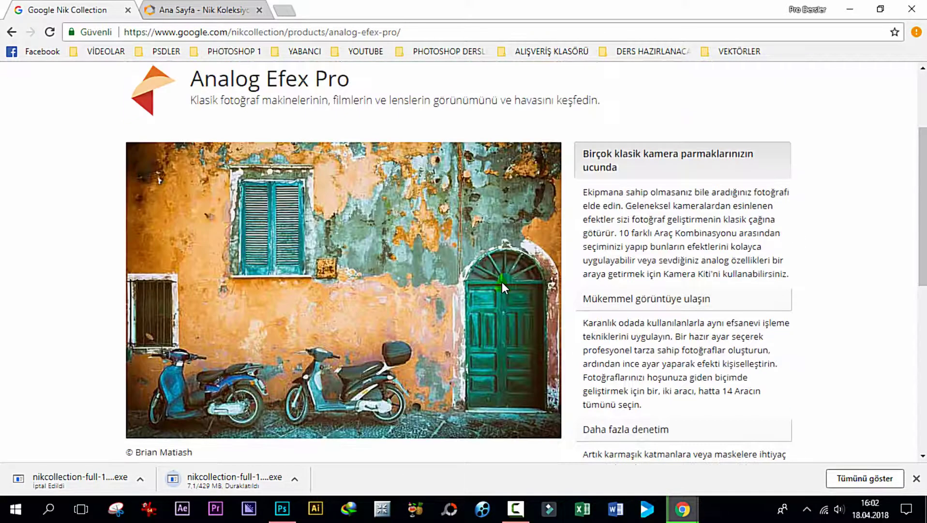
scroll(502, 283, up, 3)
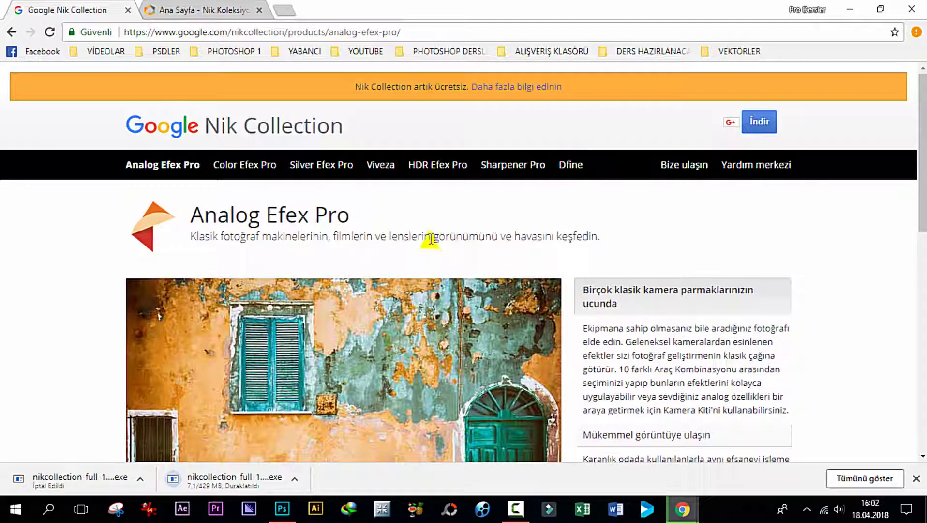
- Browse the Color Efex Pro and Silver Efex Pro pages, then open Viveza
click(248, 170)
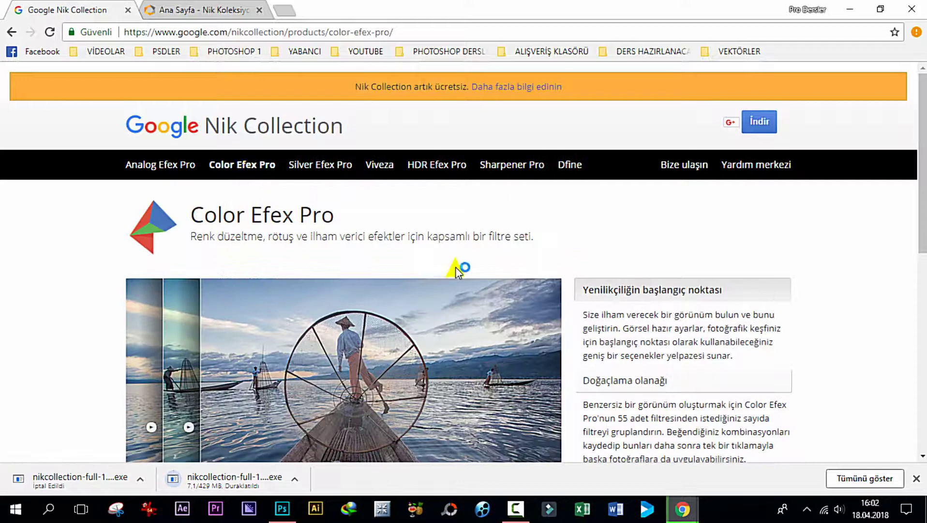
scroll(456, 267, down, 3)
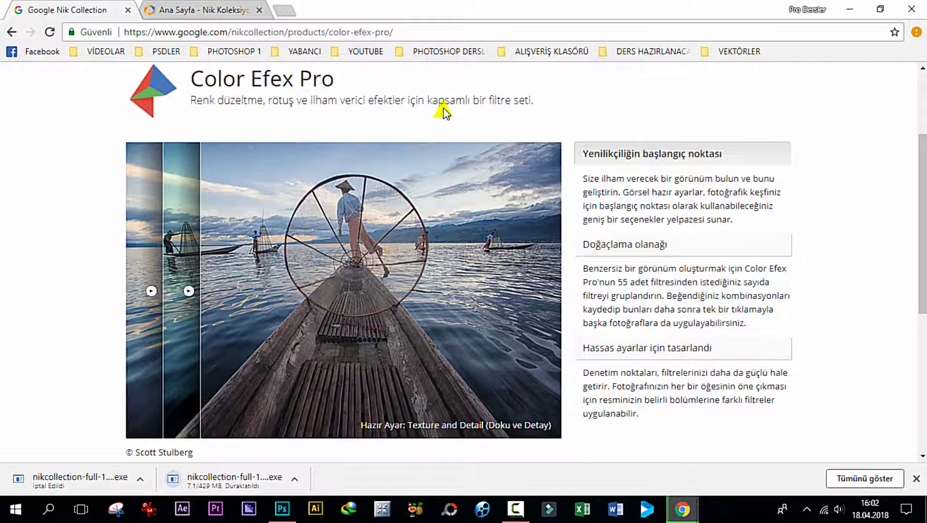
scroll(441, 112, up, 3)
click(331, 169)
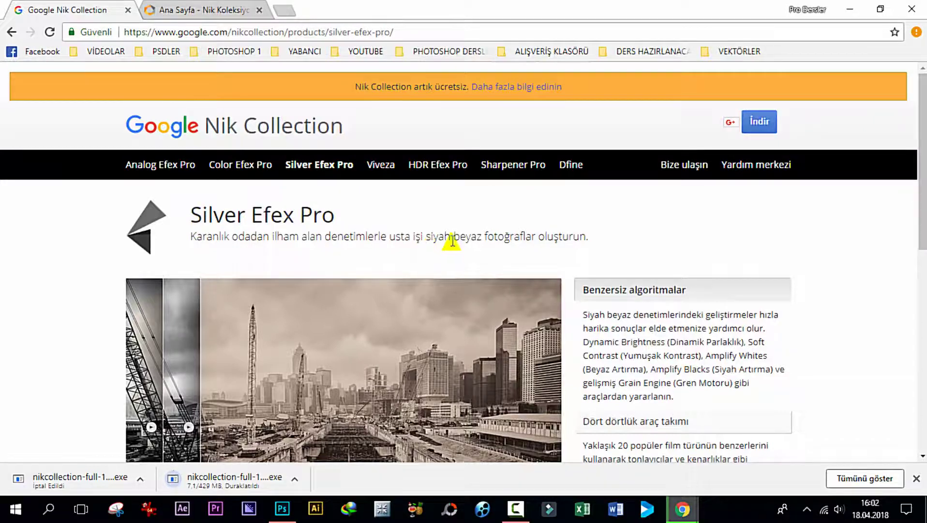
scroll(517, 239, down, 3)
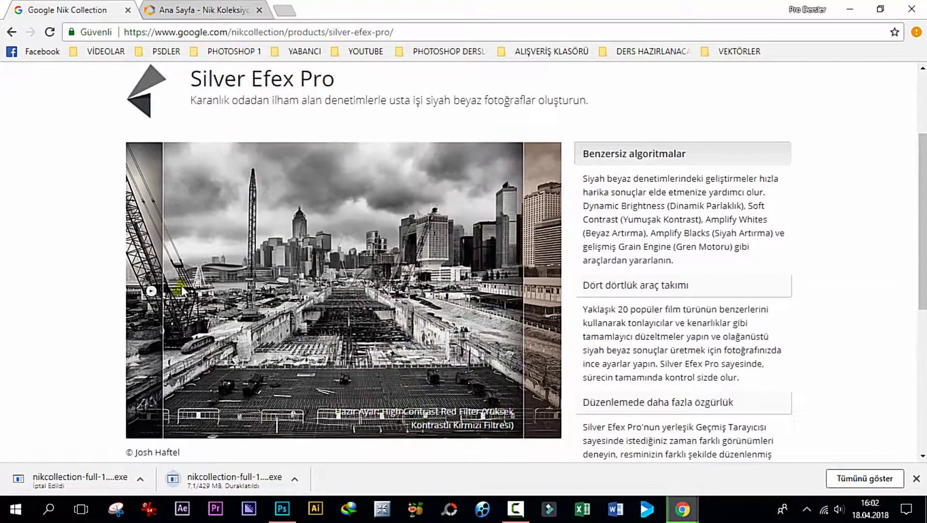
scroll(372, 101, up, 3)
click(382, 164)
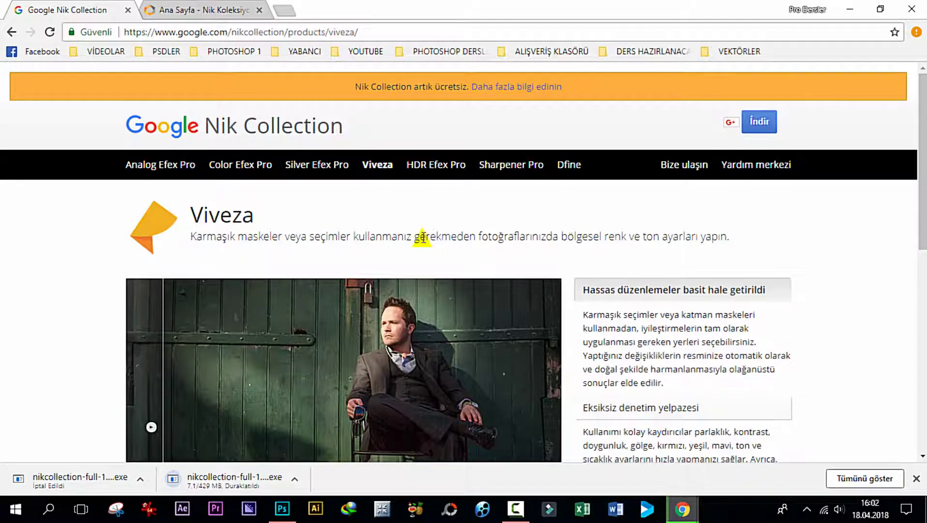
- Scroll the Viveza page, then browse the HDR Efex Pro product page
scroll(307, 234, down, 3)
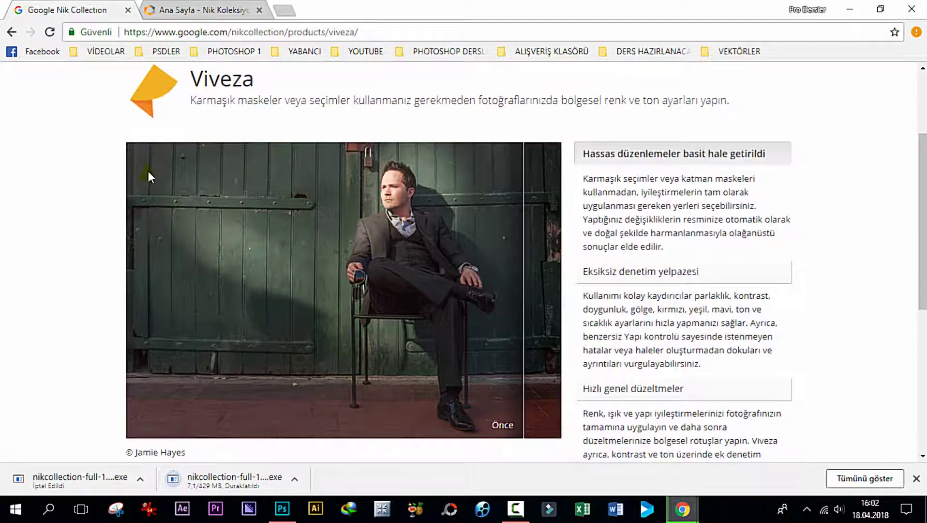
scroll(147, 174, up, 3)
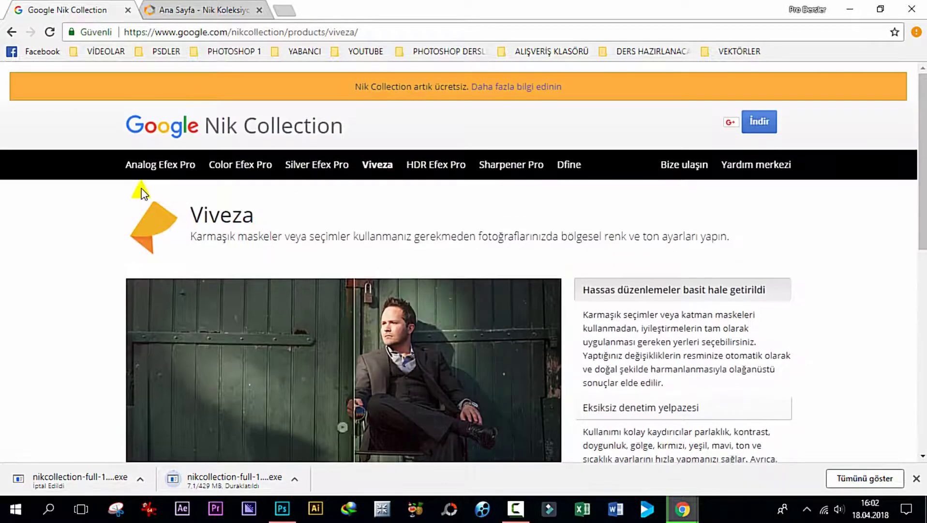
click(438, 167)
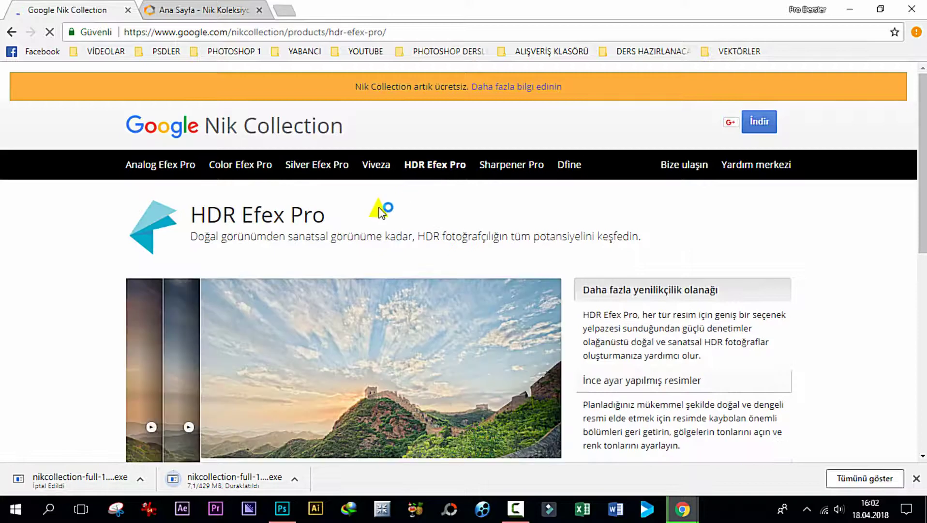
scroll(362, 225, down, 1)
scroll(361, 225, down, 1)
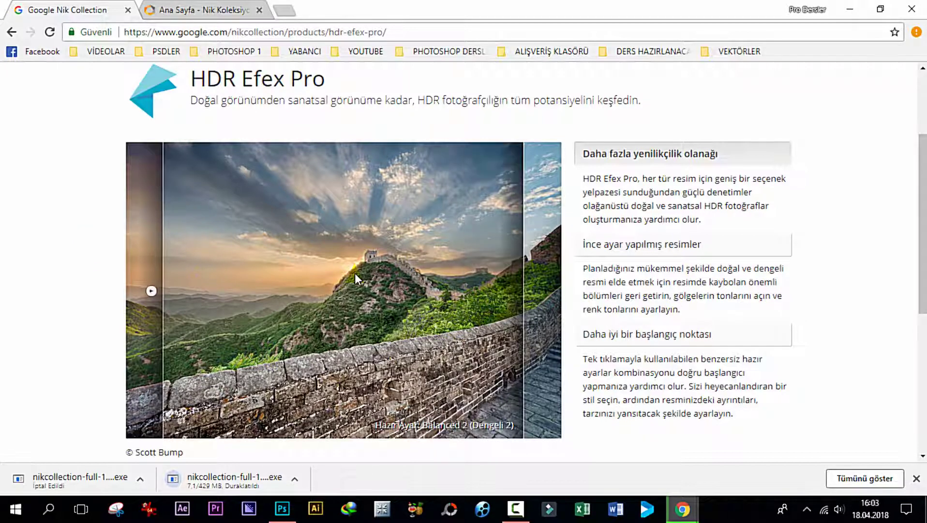
scroll(354, 272, up, 3)
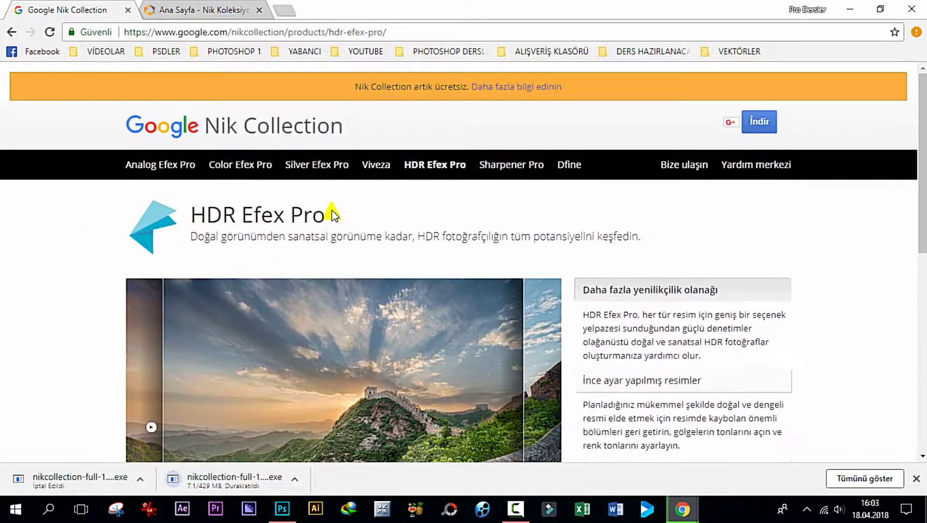
- Browse the Sharpener Pro page and move on to the Dfine page
click(510, 165)
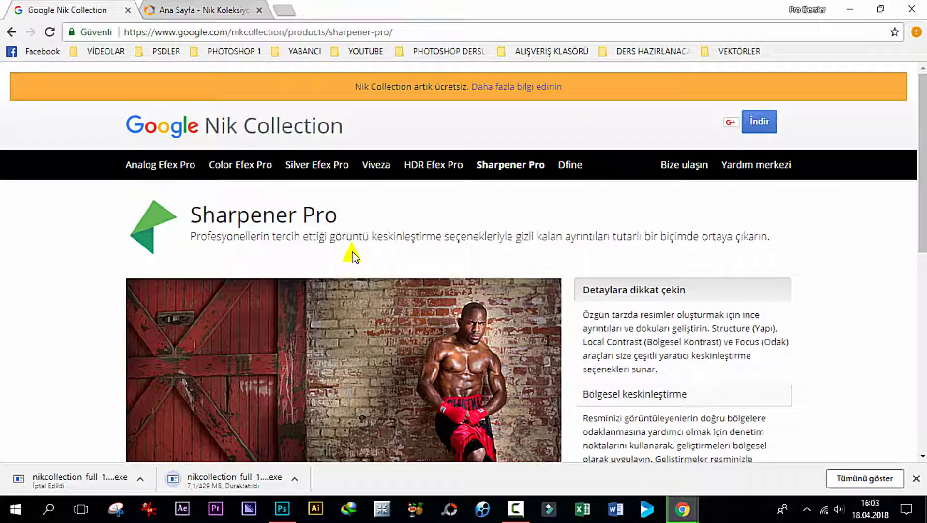
scroll(351, 249, down, 4)
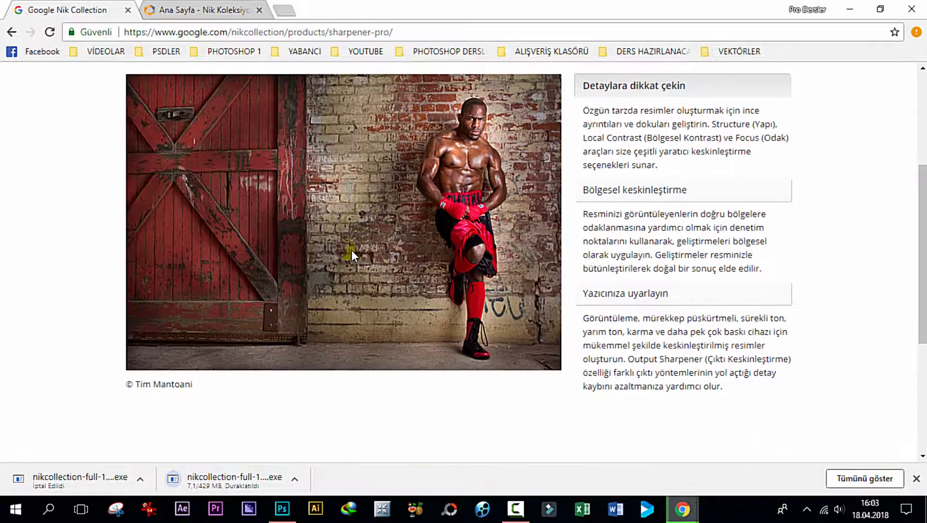
scroll(295, 125, up, 3)
scroll(295, 125, up, 1)
click(574, 167)
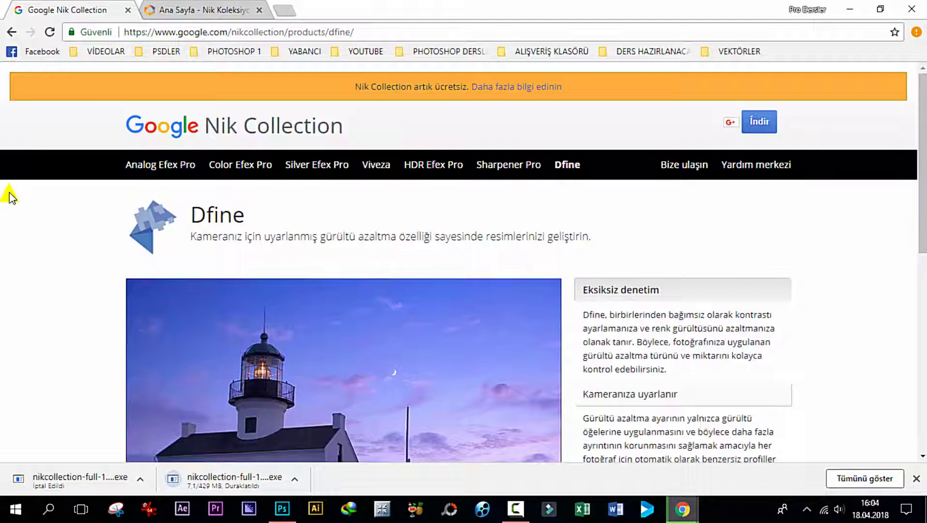
- Open the Wedding11 photo in Photoshop
click(852, 9)
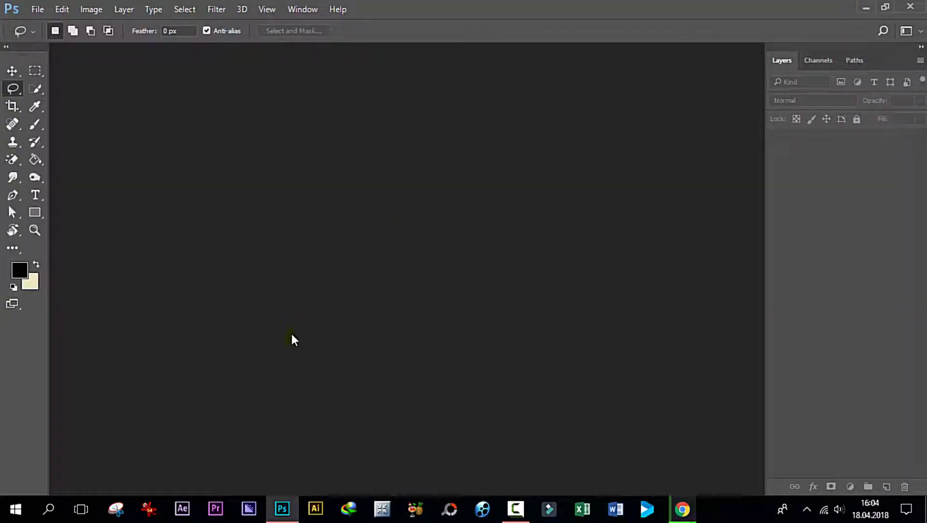
click(37, 10)
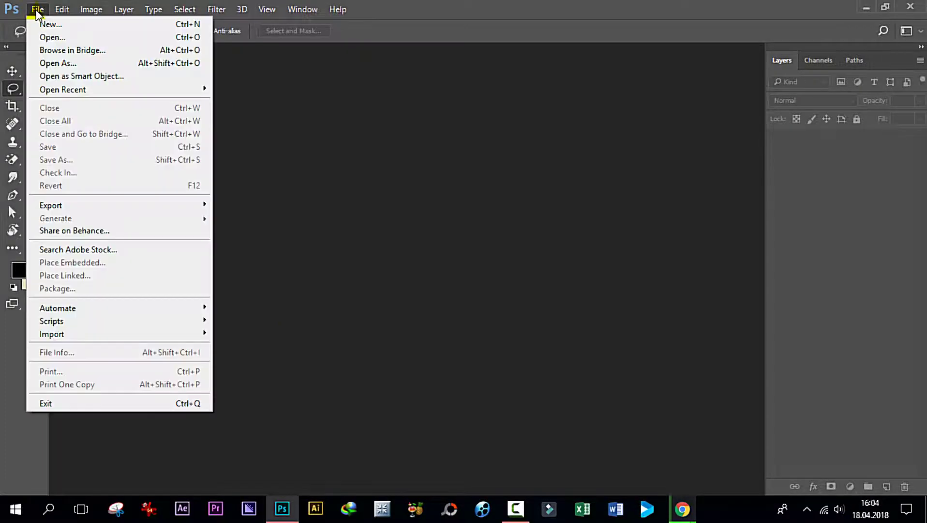
click(49, 38)
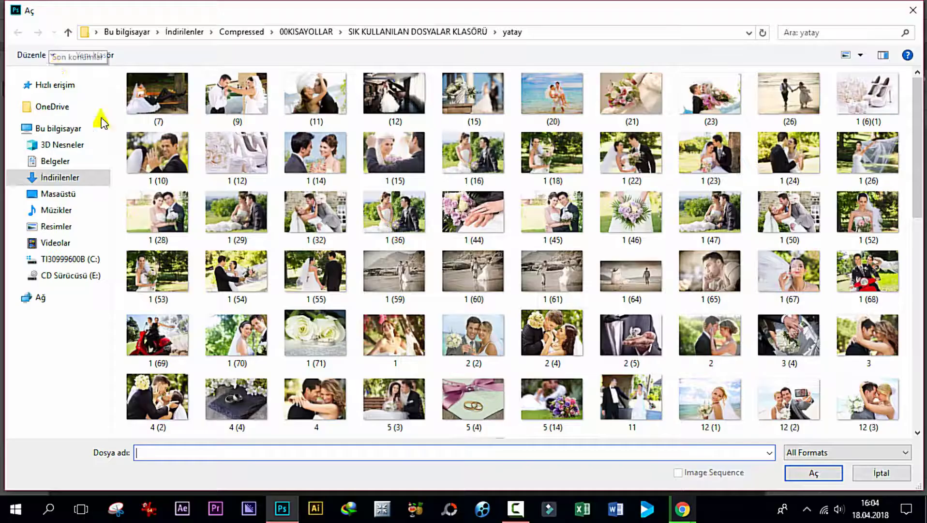
scroll(544, 332, down, 10)
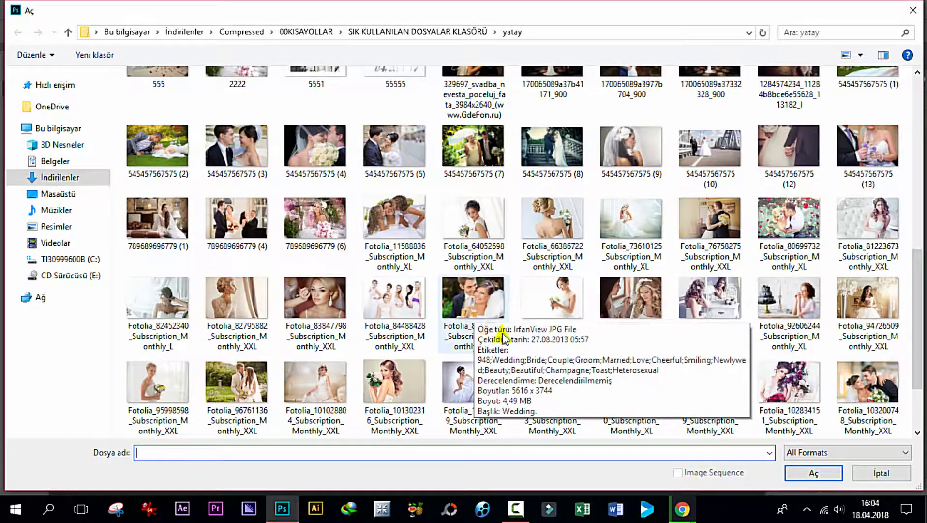
scroll(621, 347, down, 5)
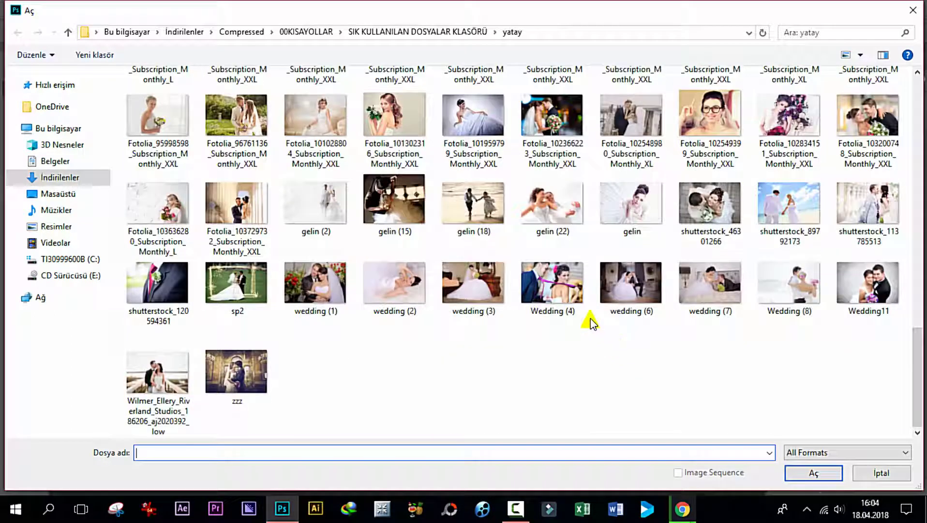
click(562, 132)
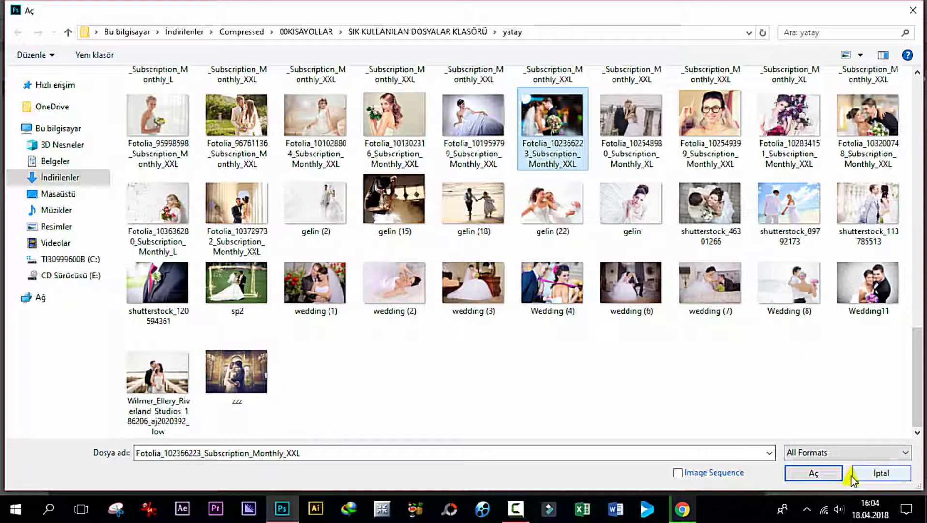
click(877, 299)
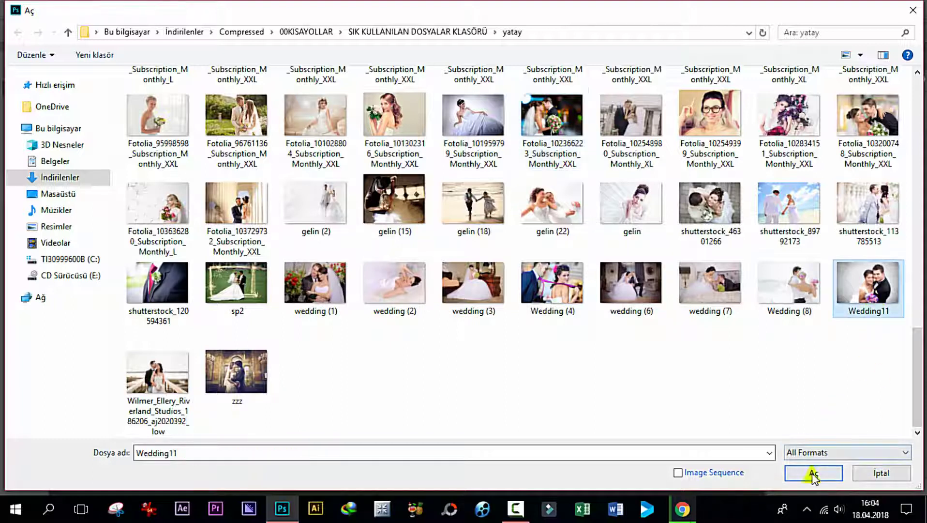
click(814, 473)
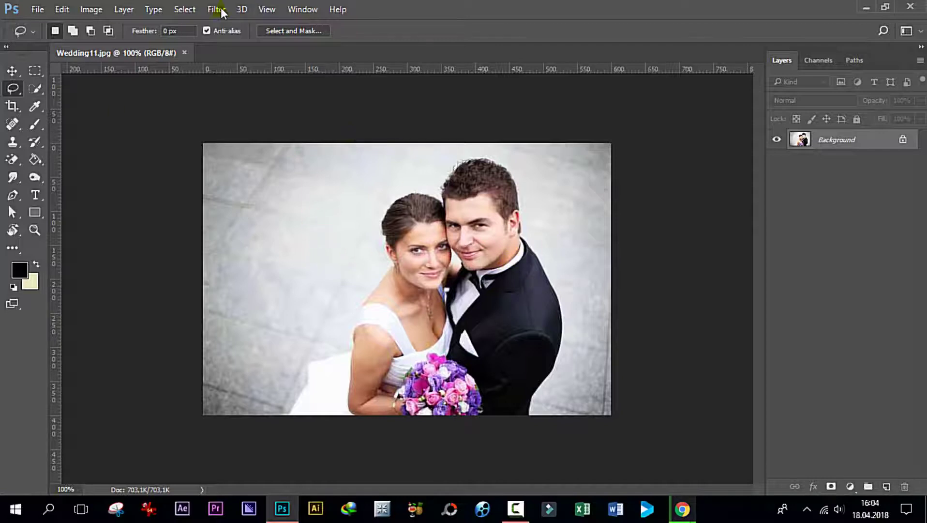
- Turn the locked Background into an editable layer named foto
double_click(839, 140)
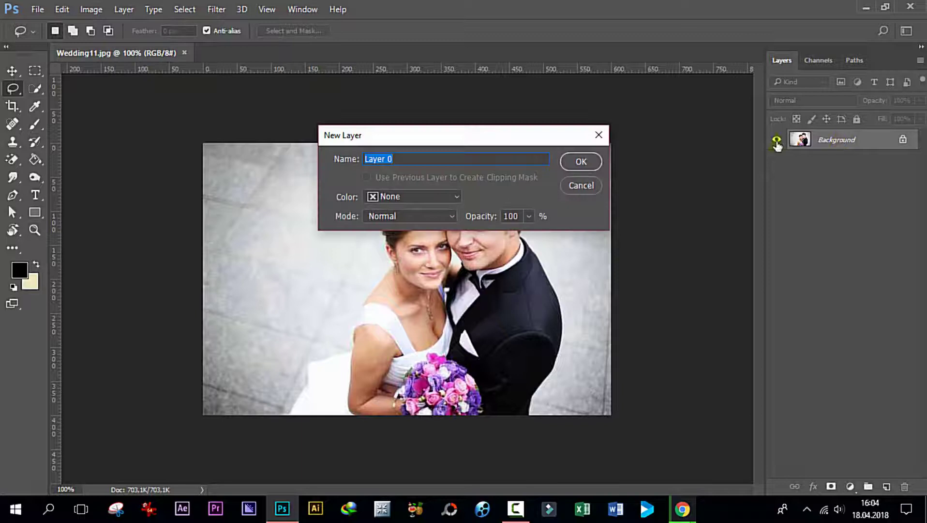
text(foto)
click(581, 161)
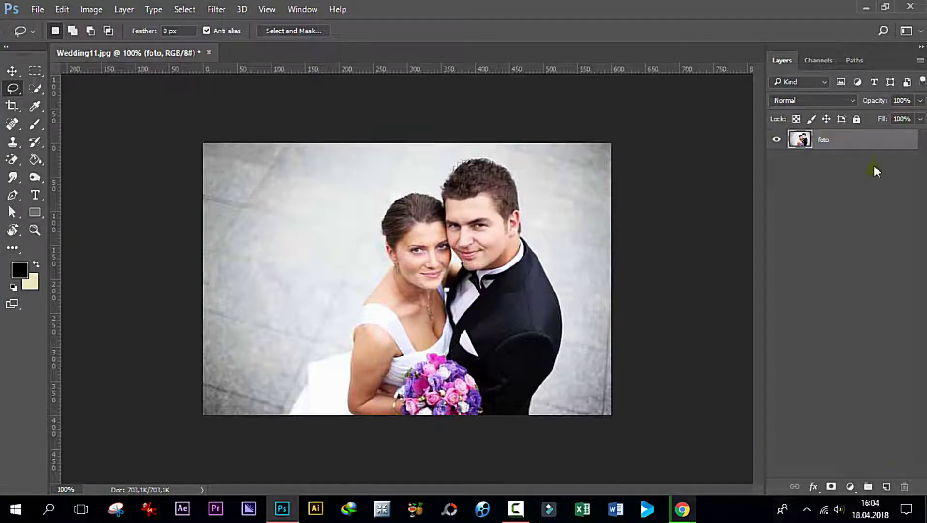
- Hide the Layers panel from the Window menu and show it again
click(302, 10)
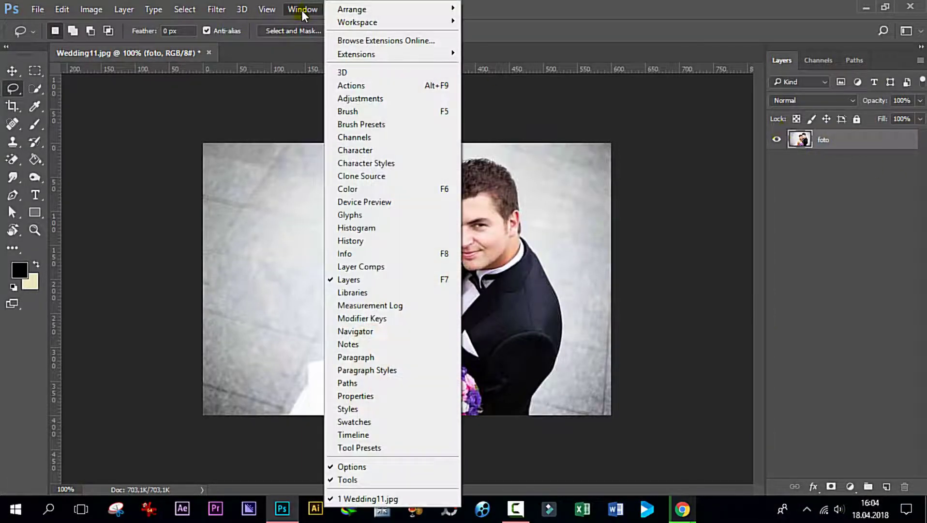
click(358, 279)
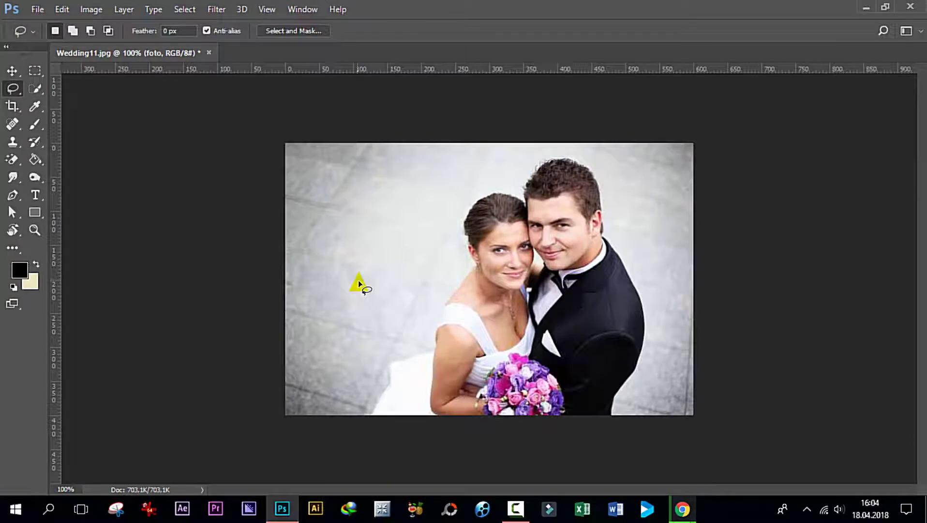
click(302, 9)
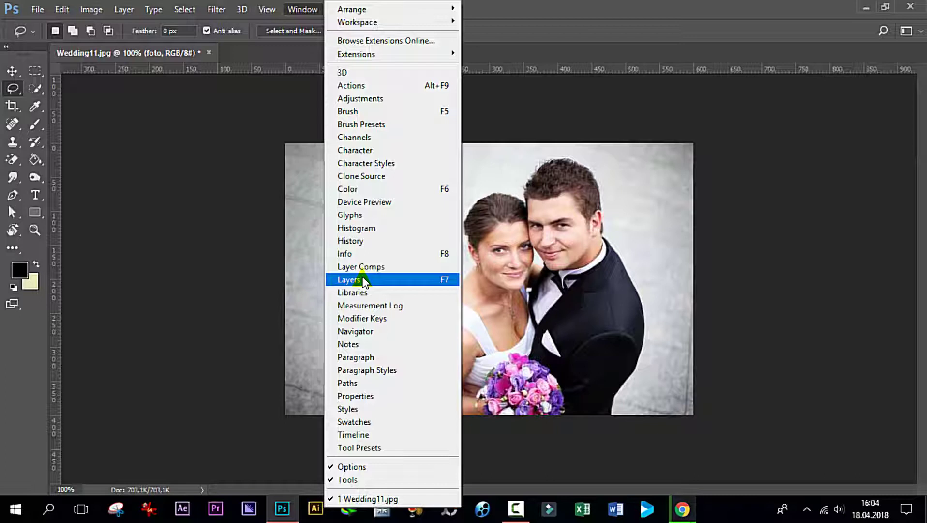
click(364, 280)
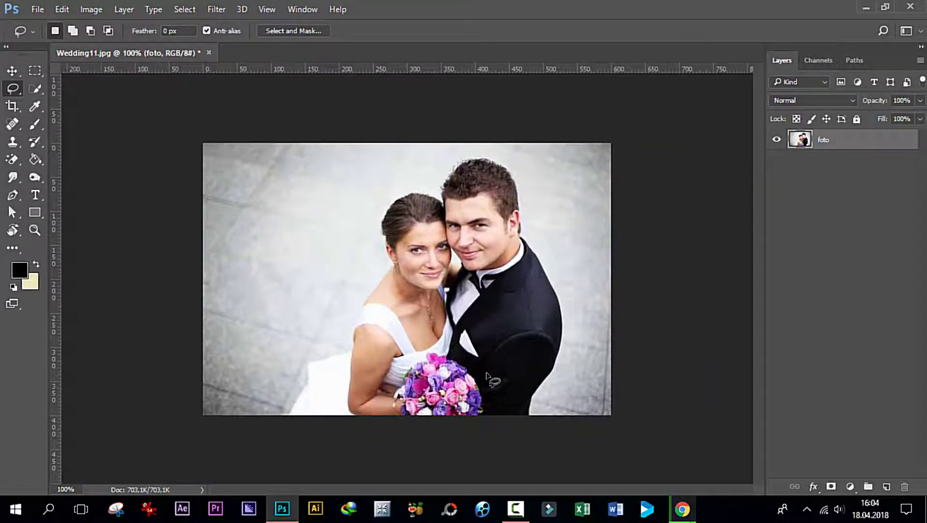
- Run Filter > Nik Collection > Analog Efex Pro 2 on the wedding photo
click(216, 10)
mouse_move(241, 295)
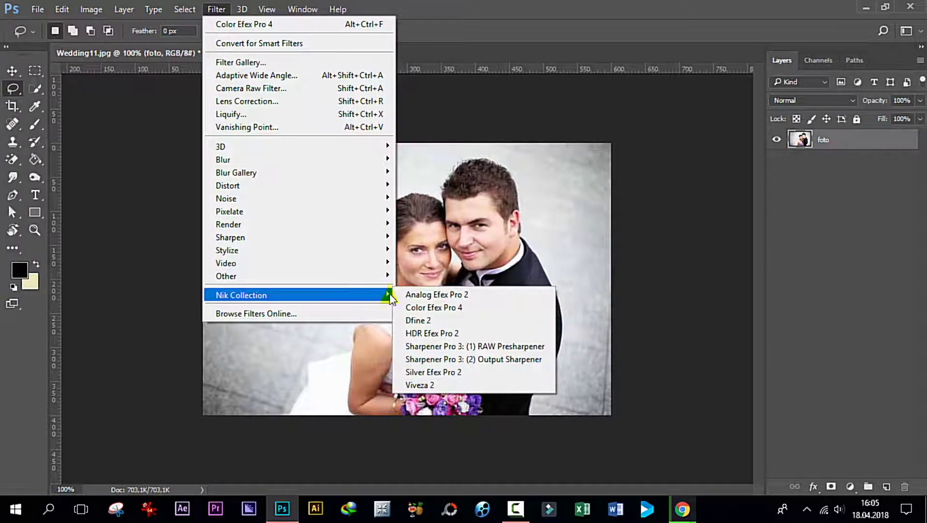
click(415, 296)
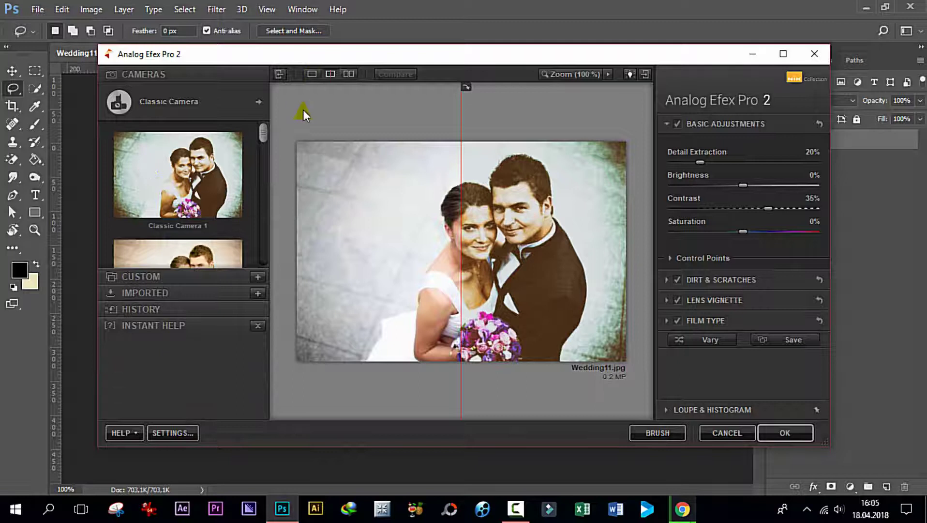
- Lower Brightness to -22% and toggle the camera presets panel and full/split preview
mouse_move(744, 185)
mouse_down()
mouse_move(786, 191)
mouse_move(705, 186)
mouse_move(738, 193)
mouse_move(728, 186)
mouse_up()
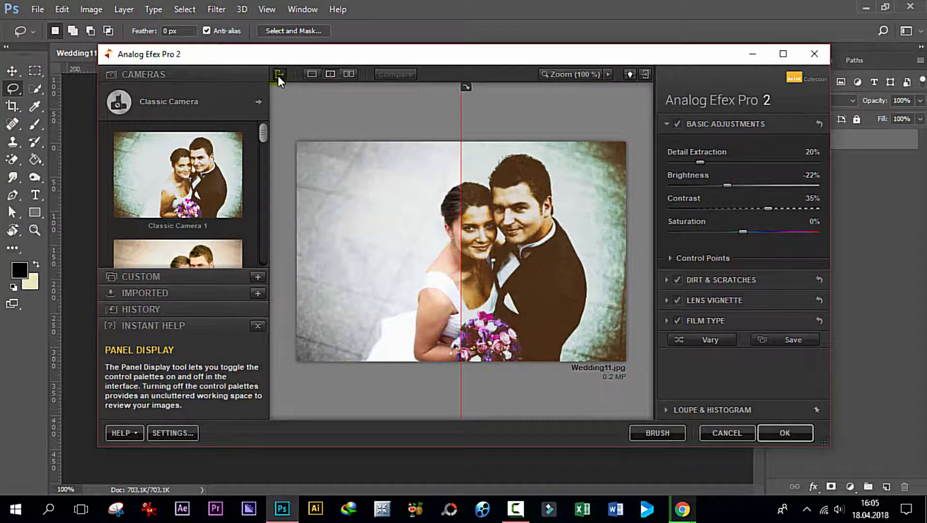
click(279, 74)
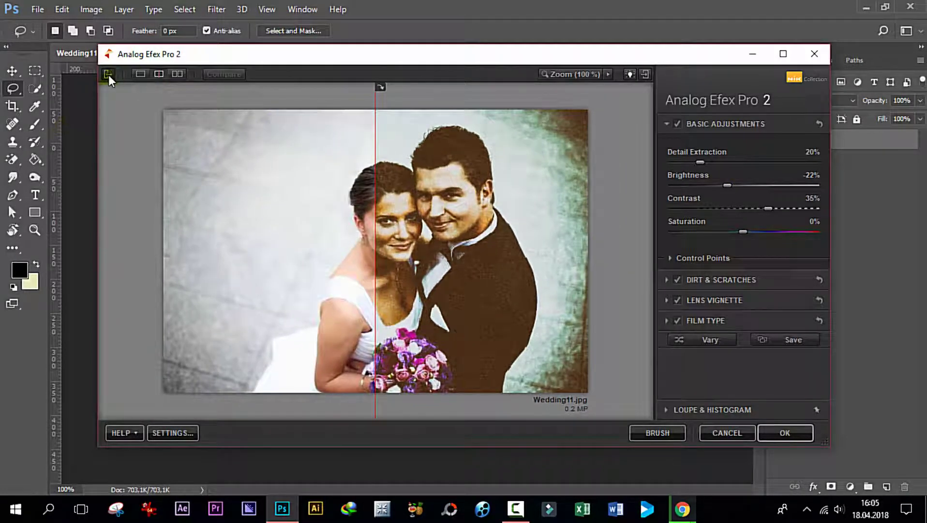
click(108, 75)
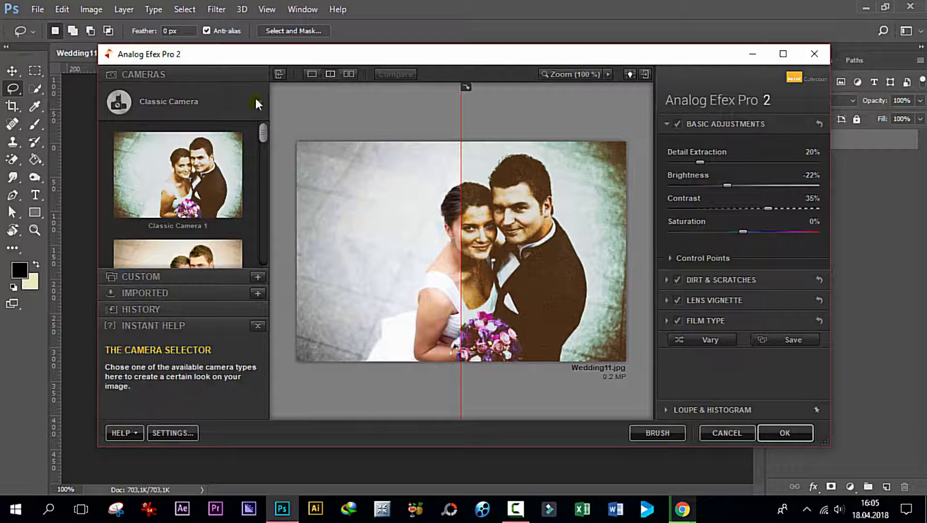
click(279, 73)
click(140, 74)
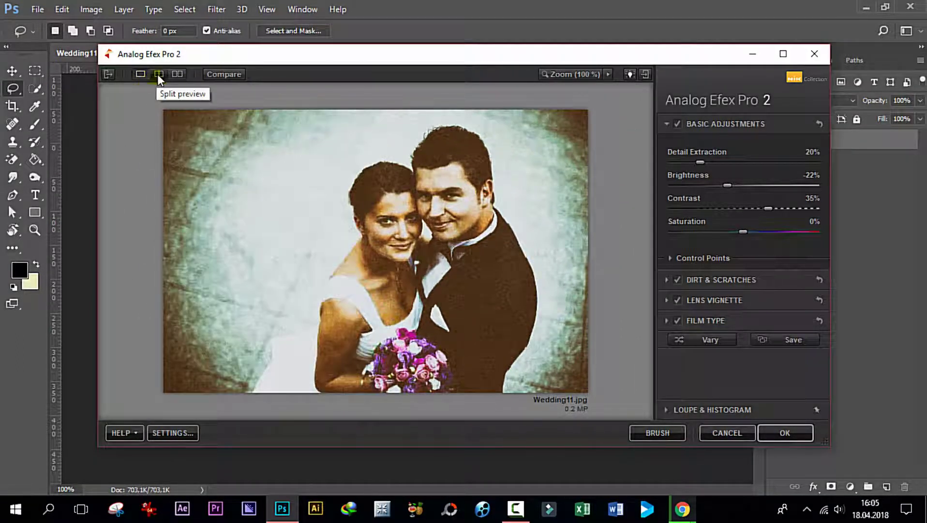
click(158, 74)
- Compare before/after stacked, reduce Saturation to 11%, then cancel the filter
drag(376, 98, 435, 121)
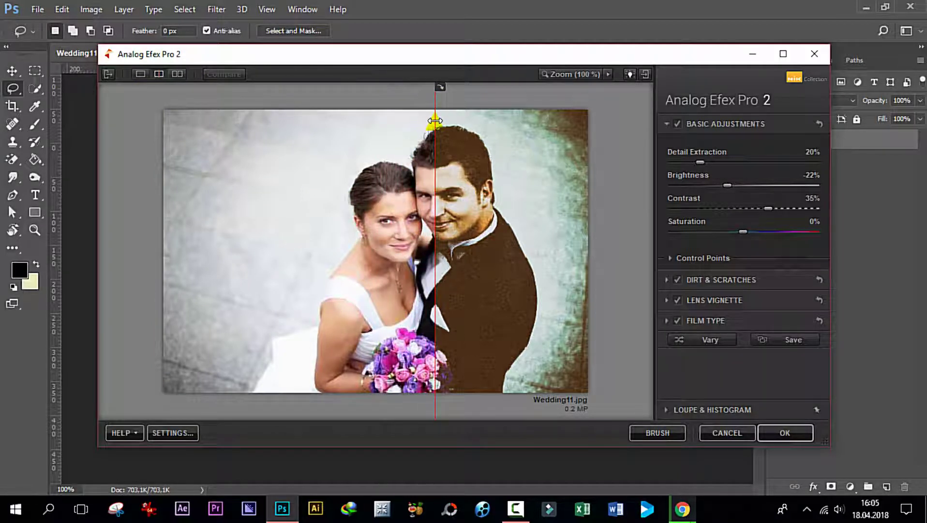
click(178, 74)
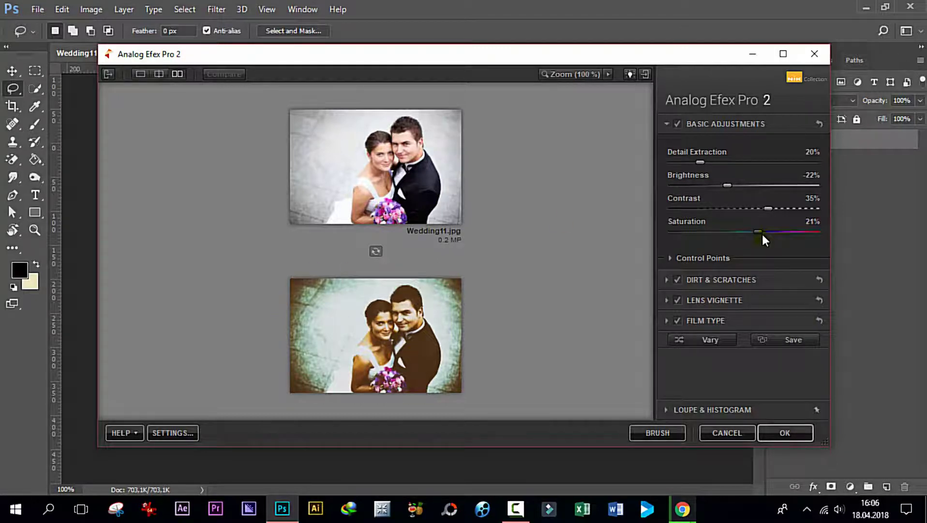
drag(763, 232, 748, 248)
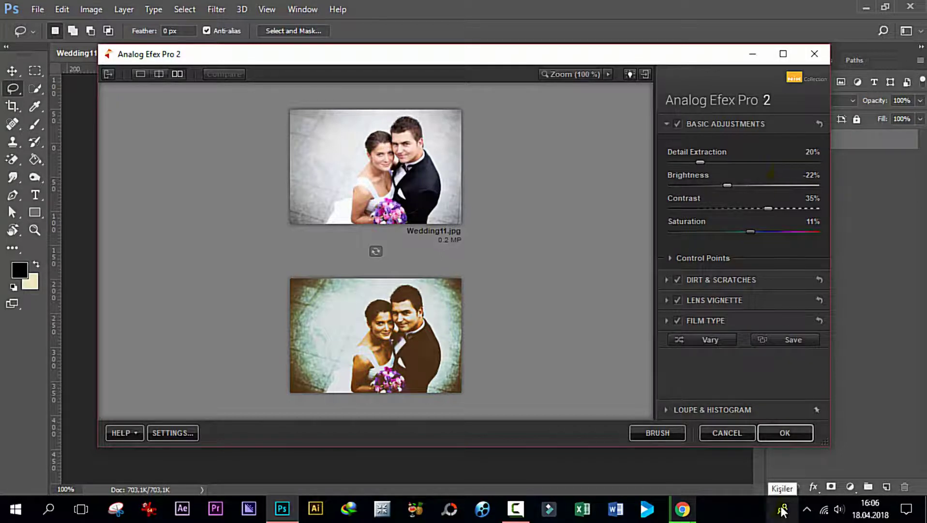
click(727, 433)
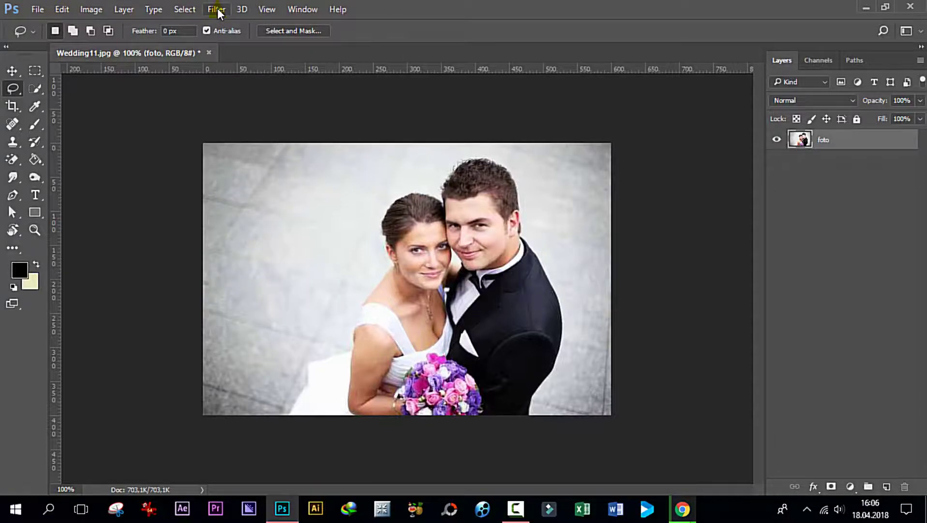
- Run Filter > Nik Collection > Color Efex Pro 4 on the wedding photo
click(217, 9)
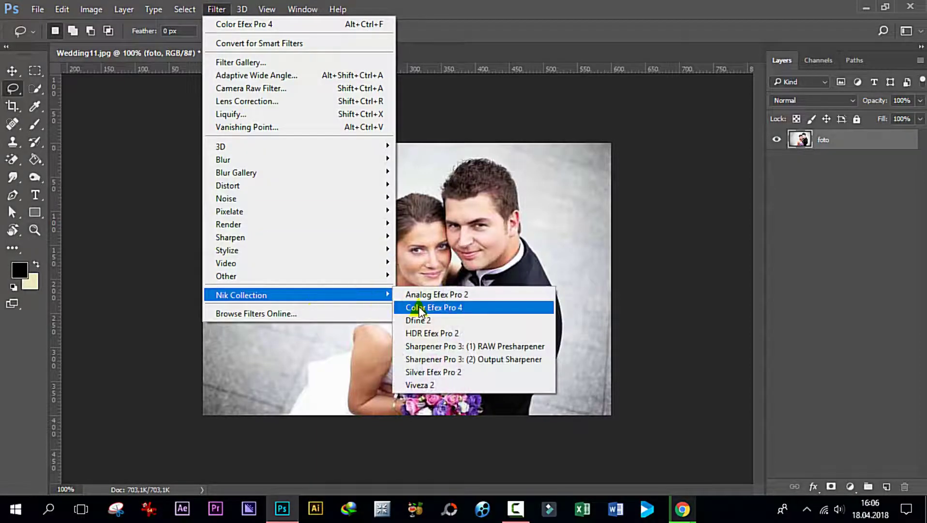
click(423, 307)
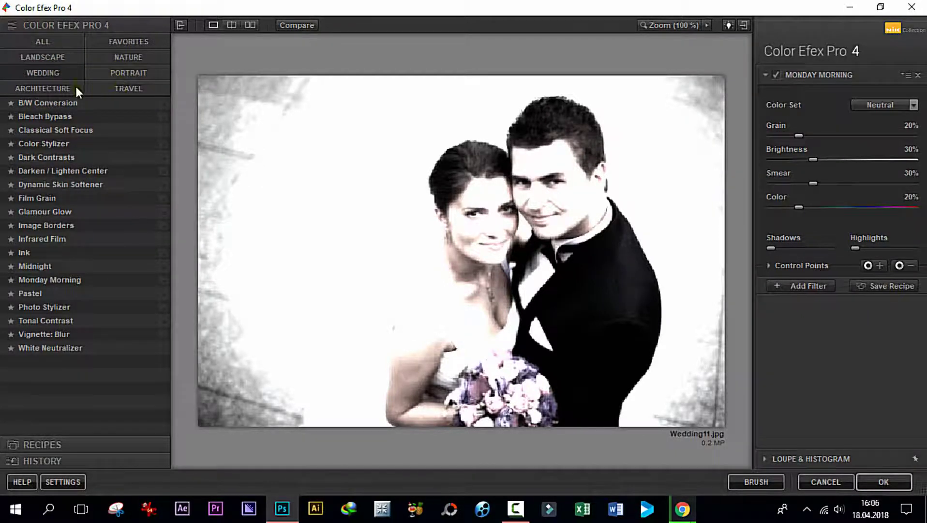
- Preview B/W Conversion, Bleach Bypass, Classical Soft Focus, Contrast Only, Dark Contrasts and Dynamic Skin Softener
click(121, 74)
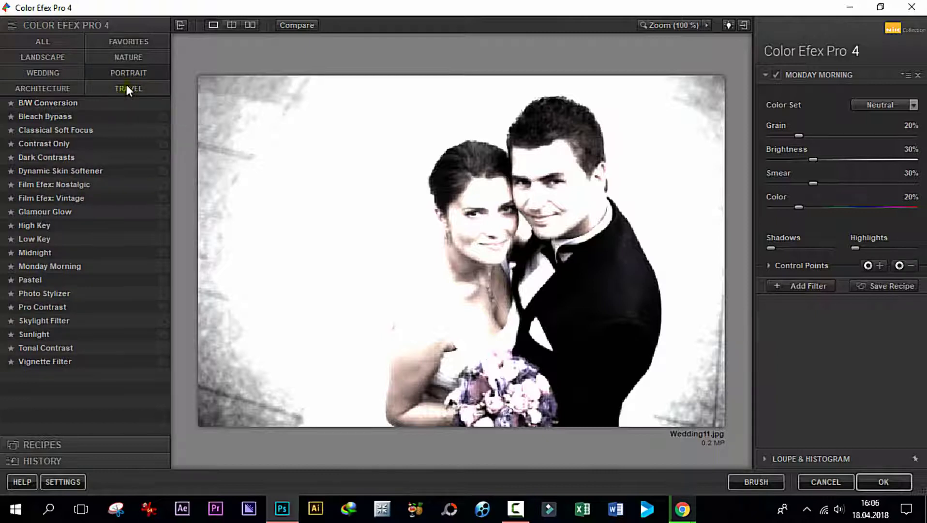
click(33, 108)
click(39, 117)
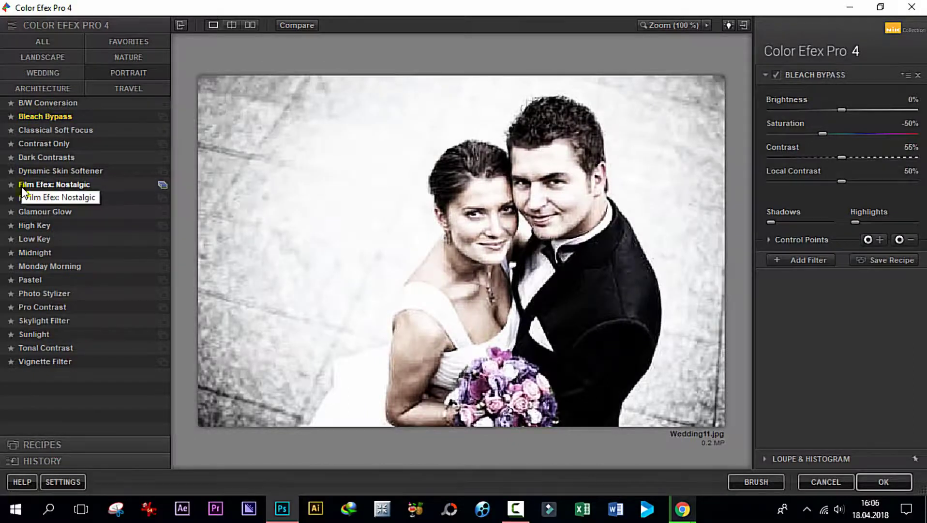
click(43, 130)
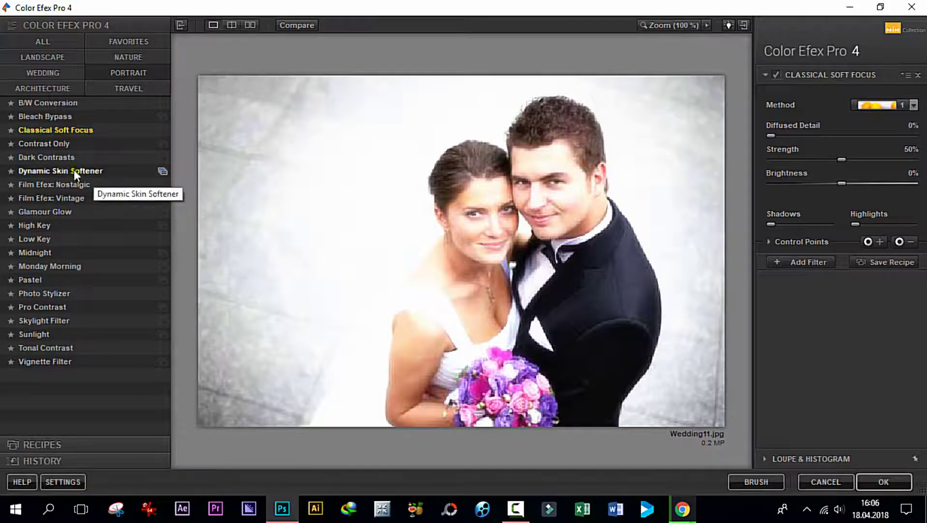
click(26, 144)
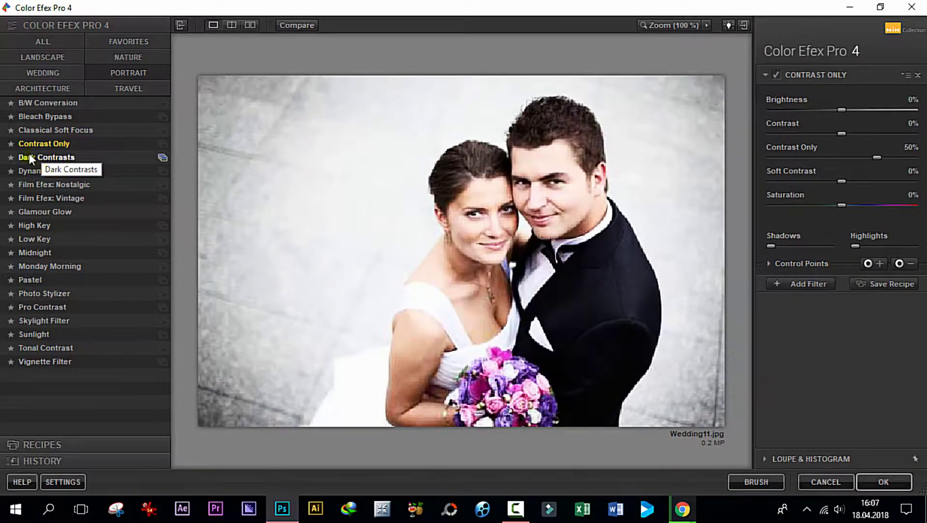
click(27, 156)
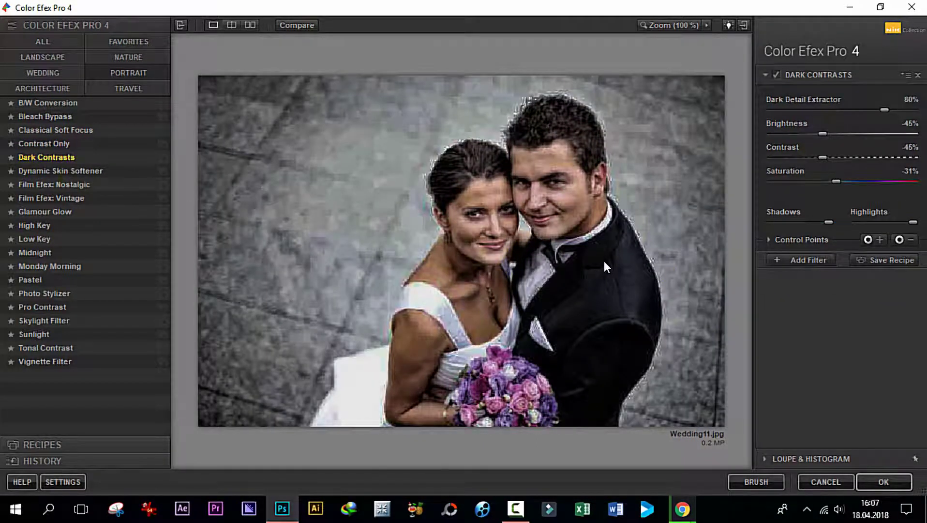
click(55, 171)
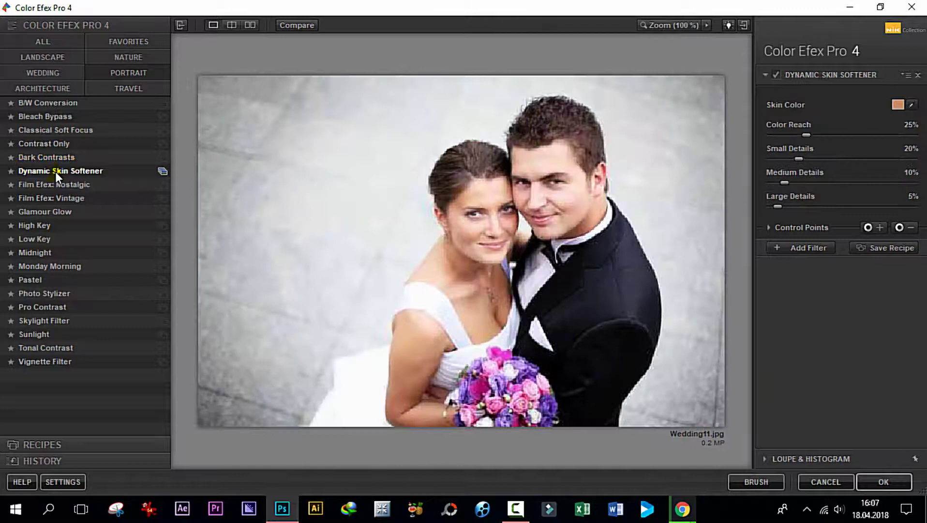
- Preview Film Efex Nostalgic and Vintage, Glamour Glow, Low Key, Monday Morning and Photo Stylizer
click(52, 186)
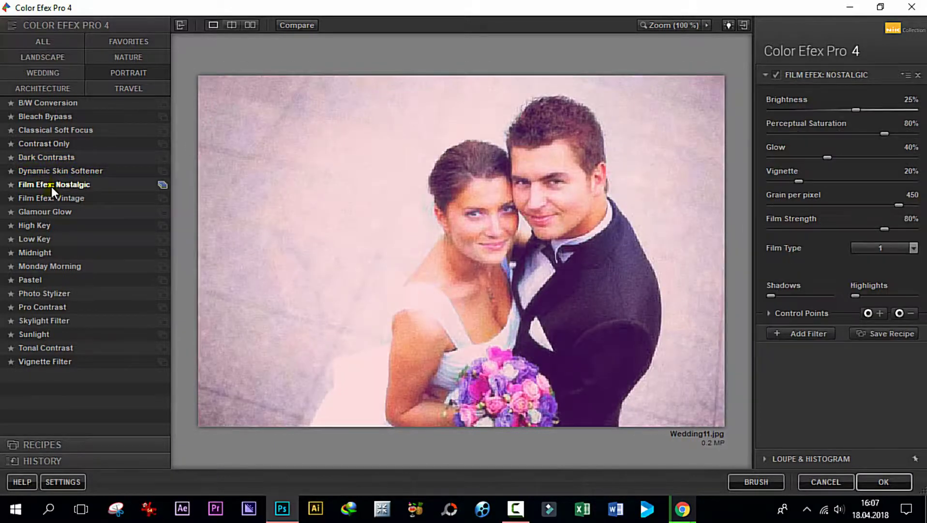
click(54, 199)
click(43, 213)
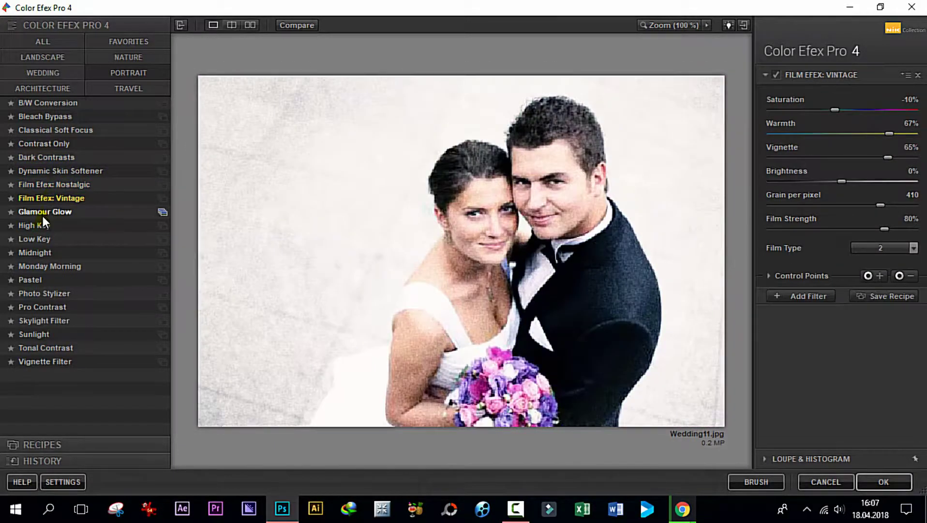
click(34, 238)
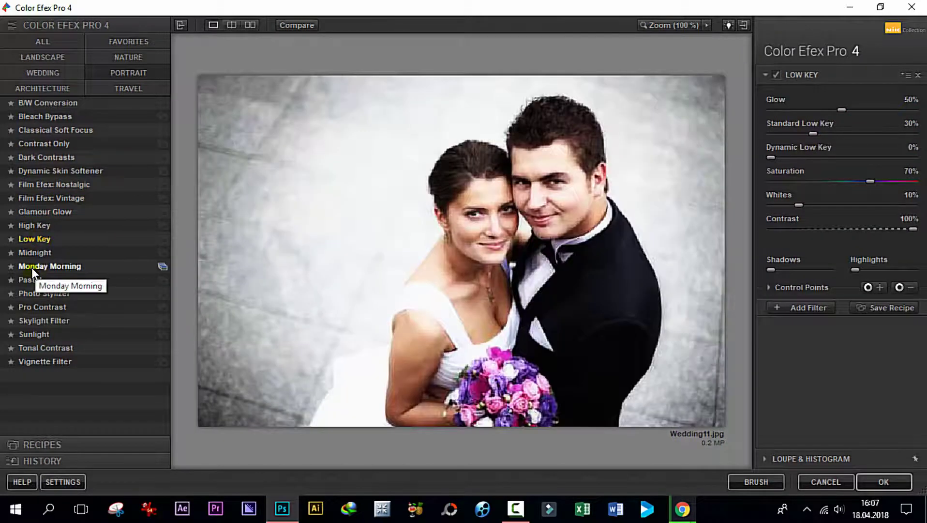
click(36, 266)
click(34, 299)
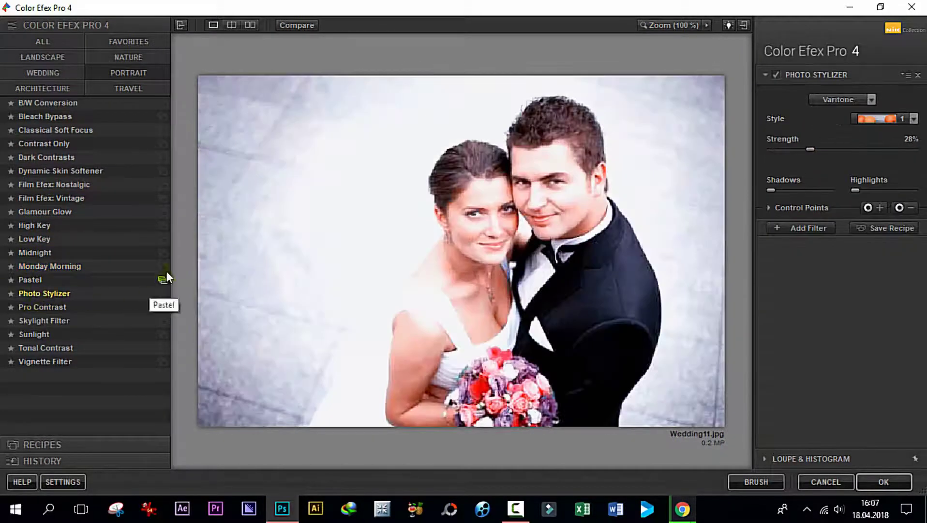
- Try the wedding filters up to Tonal Contrast, lower saturation, then cancel without applying
click(44, 72)
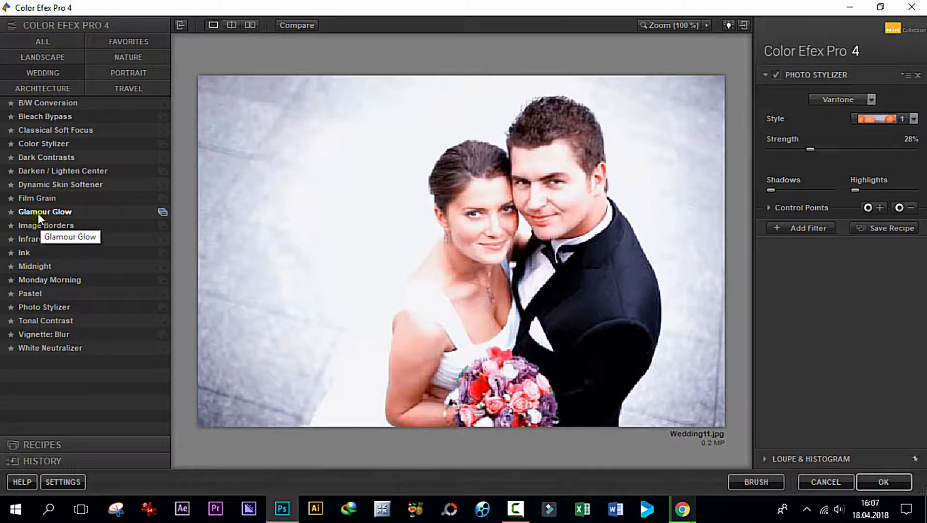
click(26, 198)
click(27, 212)
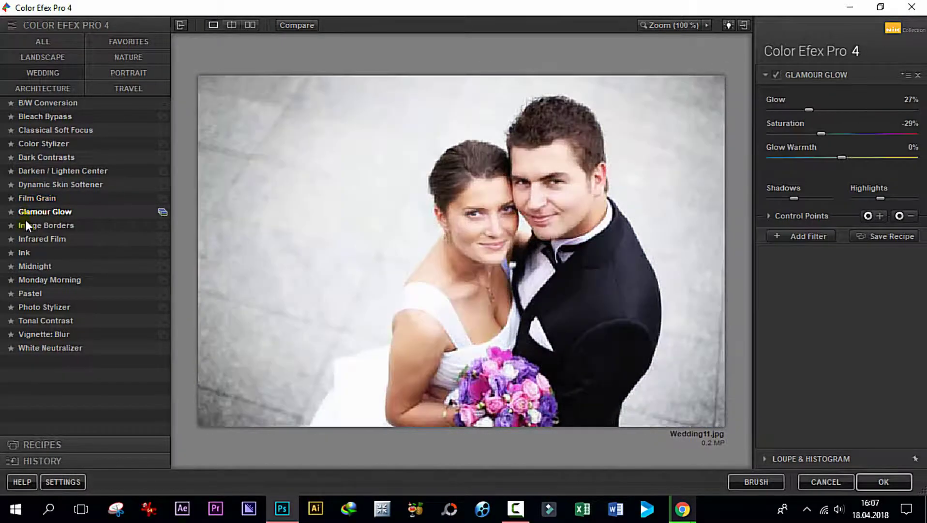
click(27, 225)
click(34, 279)
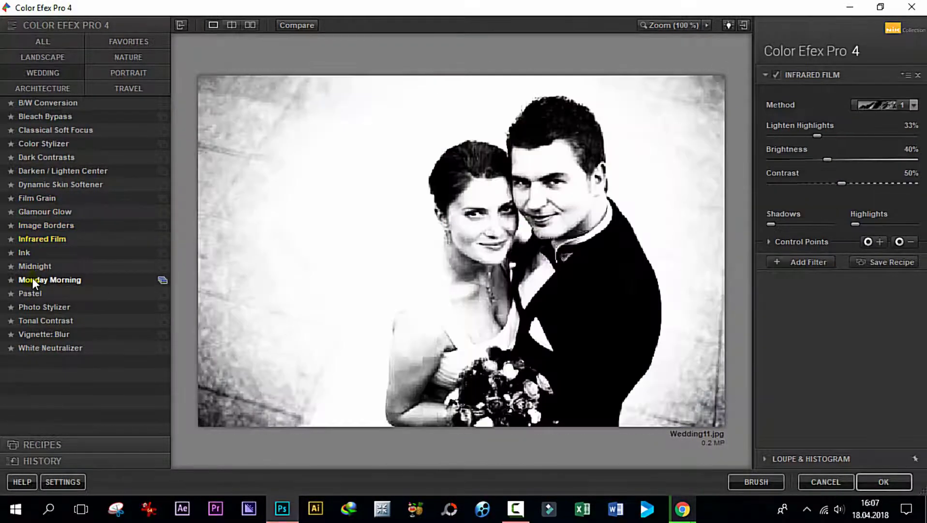
click(34, 293)
click(38, 306)
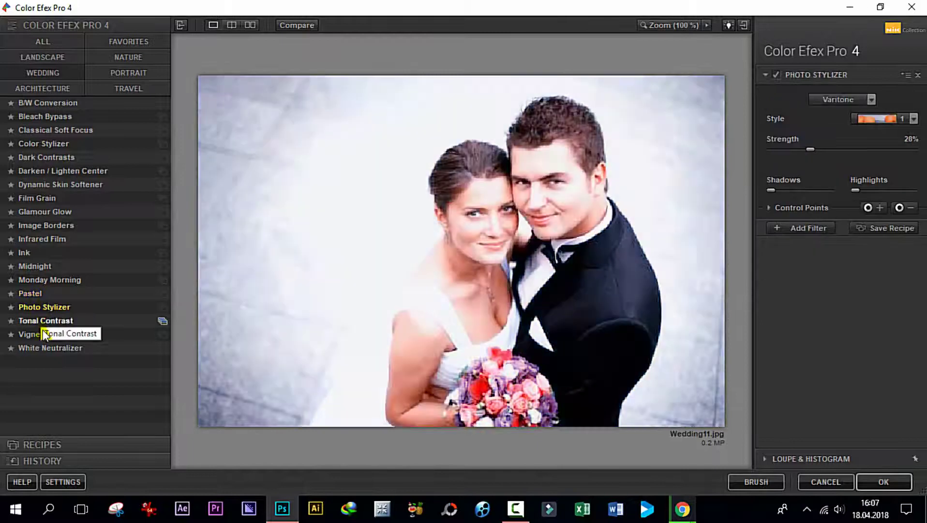
click(31, 322)
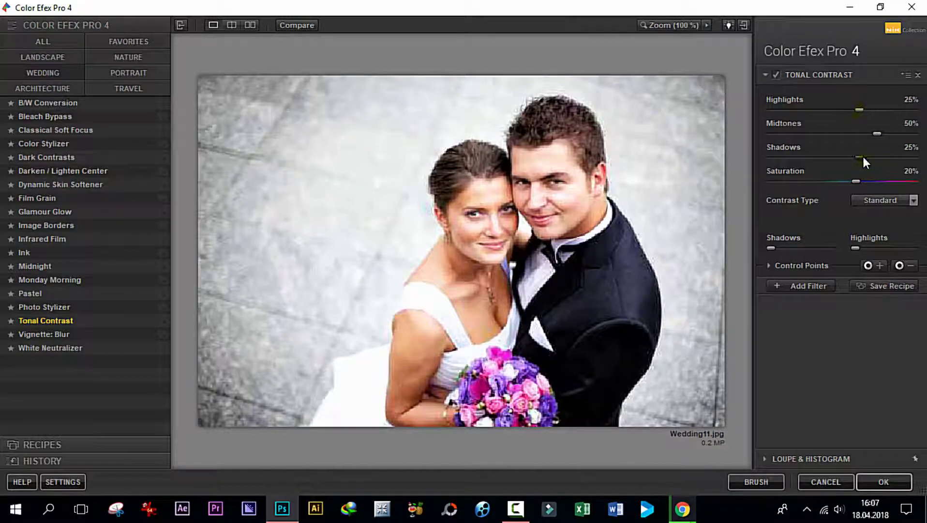
drag(858, 180, 809, 192)
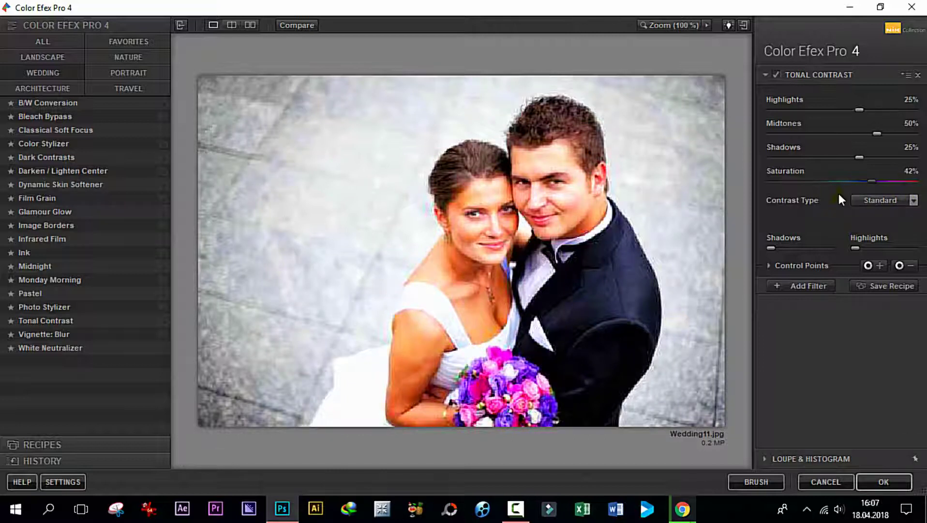
click(838, 482)
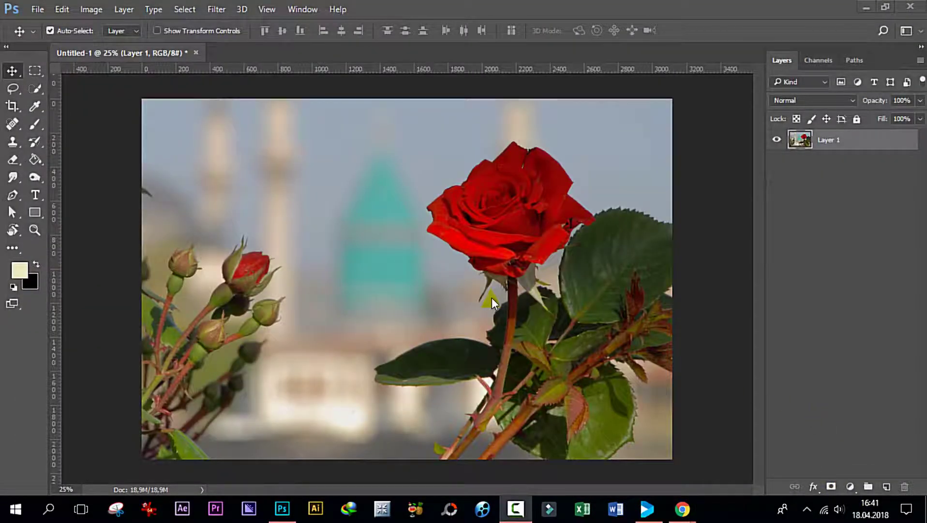
- Run Filter > Nik Collection > Color Efex Pro 4 on the rose photo
click(216, 10)
mouse_move(241, 295)
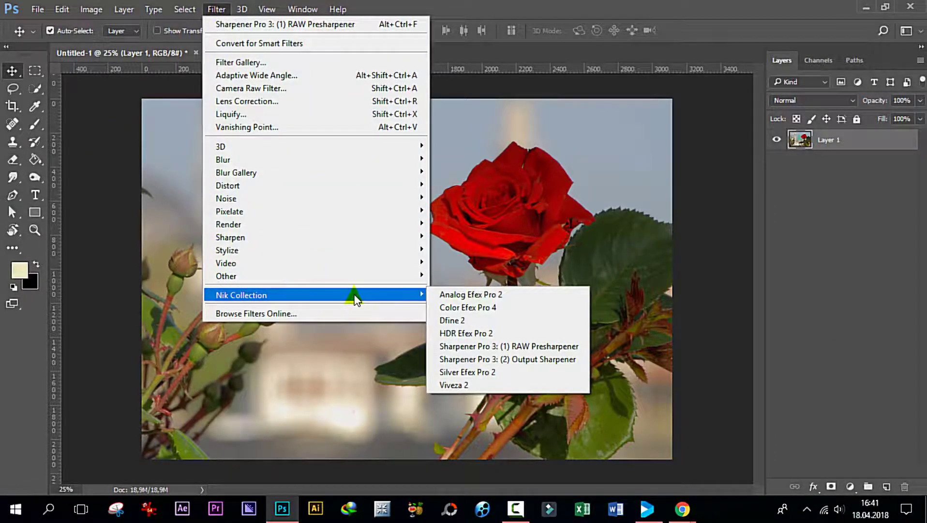
click(462, 308)
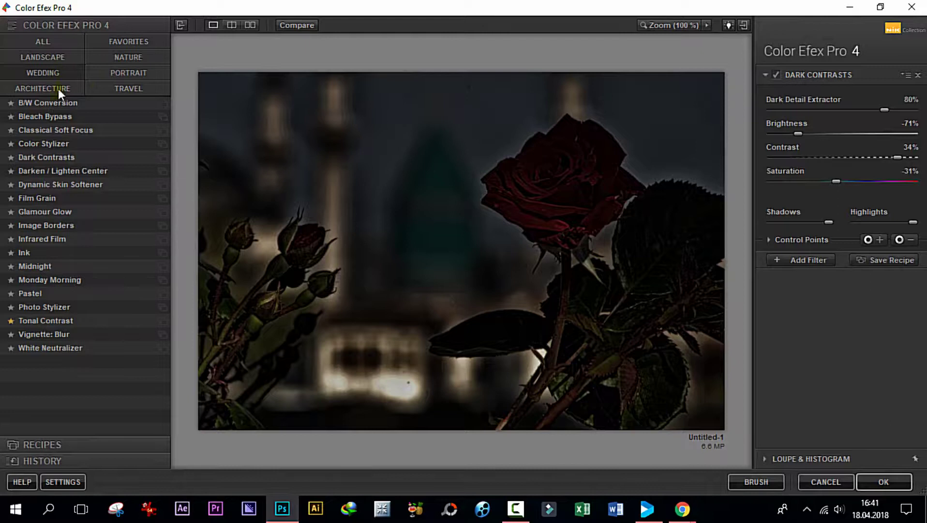
- Apply B/W Conversion with Filter Color about 45° and Brightness 41% as a new layer
click(45, 104)
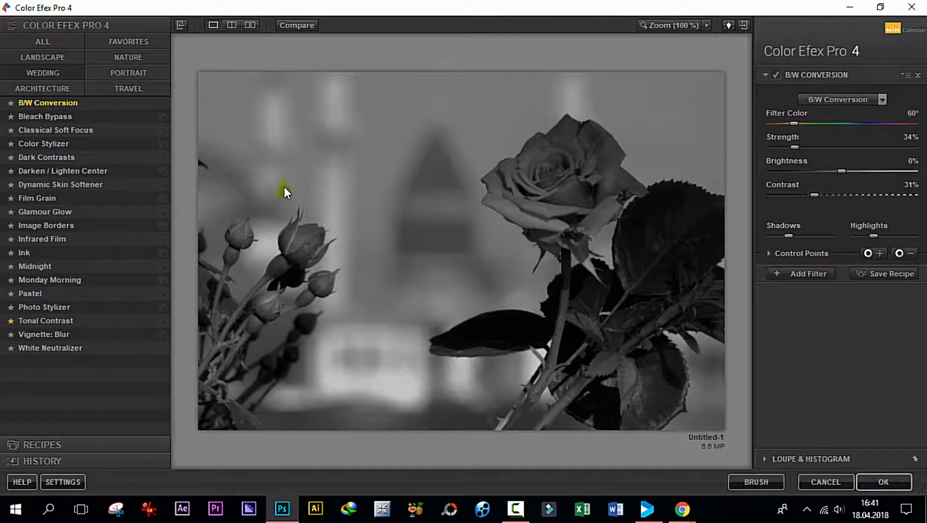
drag(793, 123, 787, 124)
drag(846, 171, 875, 180)
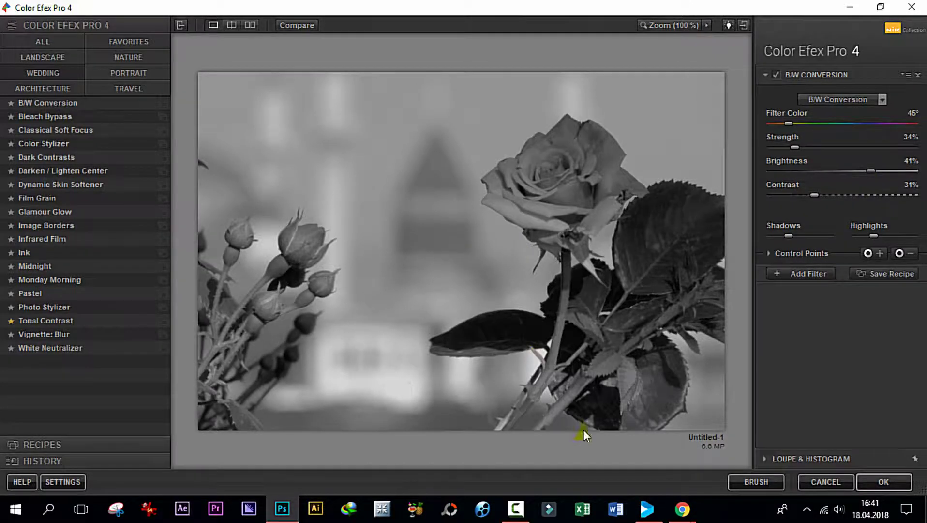
click(884, 481)
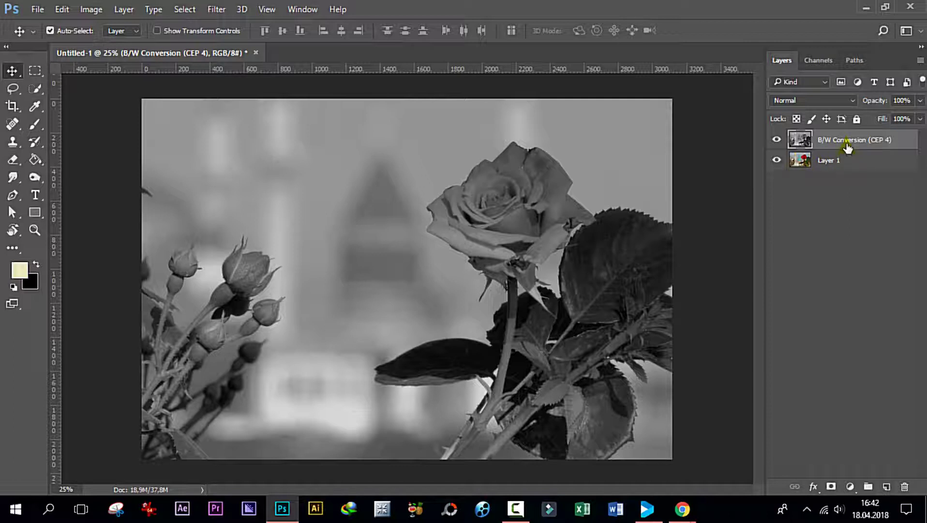
- Add a white layer mask to the B/W Conversion layer and switch to the Brush tool
click(831, 487)
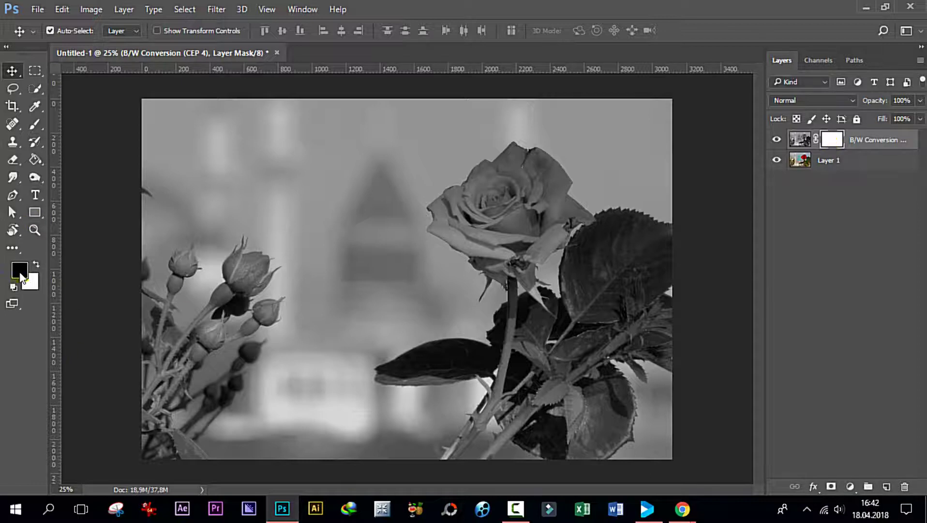
click(33, 127)
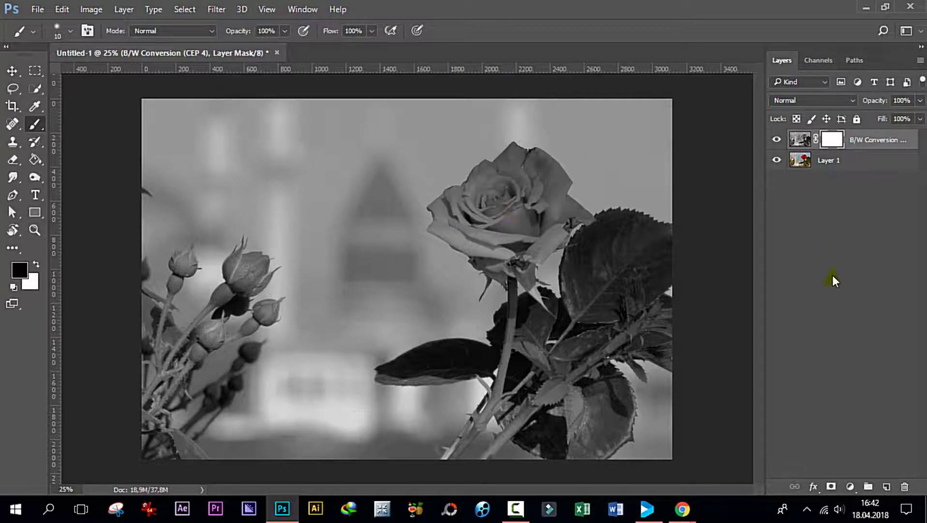
- Zoom in on the rose, set a 36 px brush, and paint black over the rose's centre
key(ctrl+plus)
key(ctrl+plus)
key(ctrl+plus)
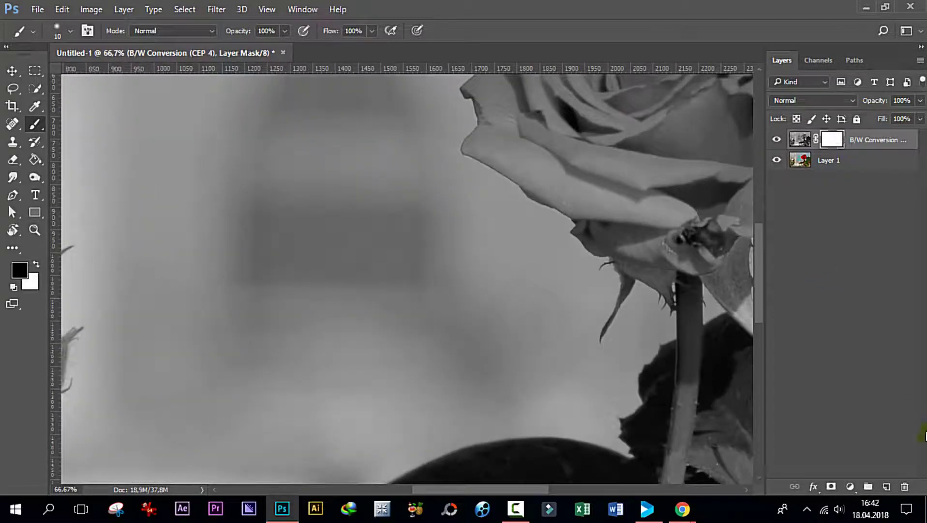
drag(472, 489, 546, 507)
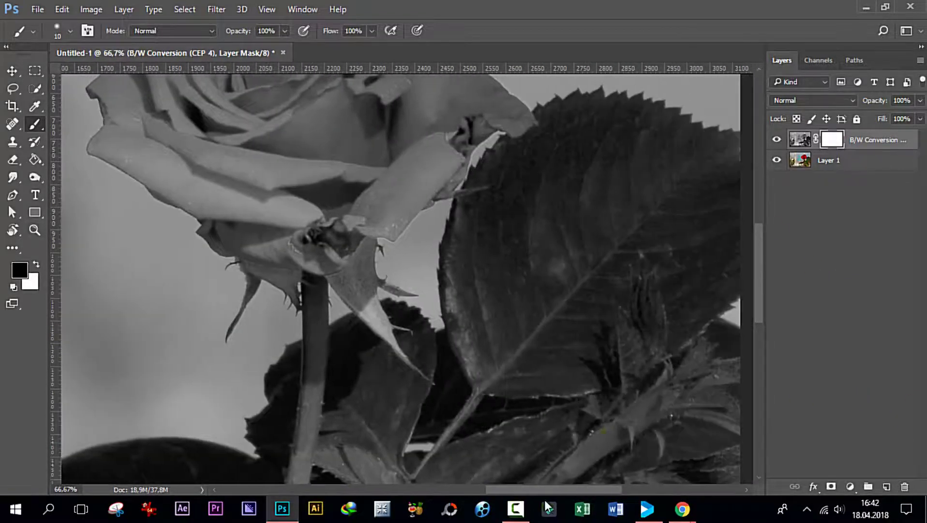
drag(760, 290, 761, 236)
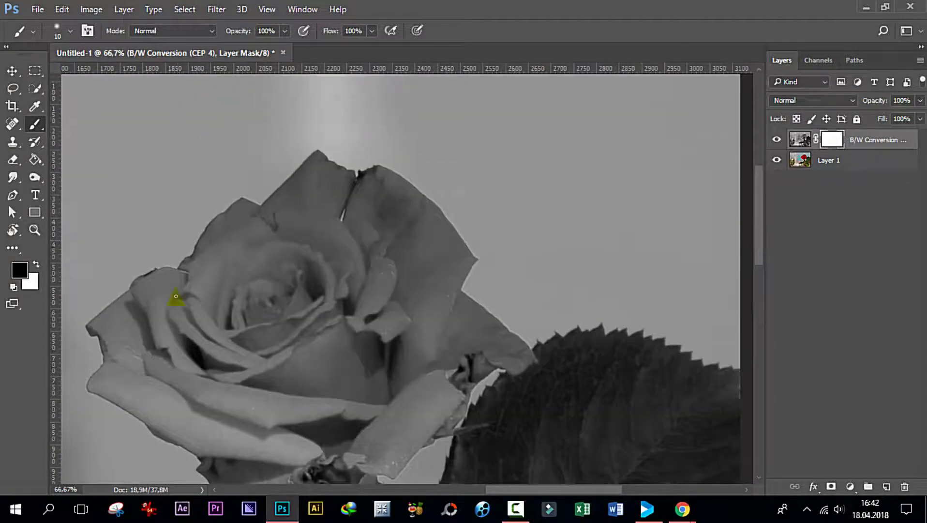
key(ctrl+plus)
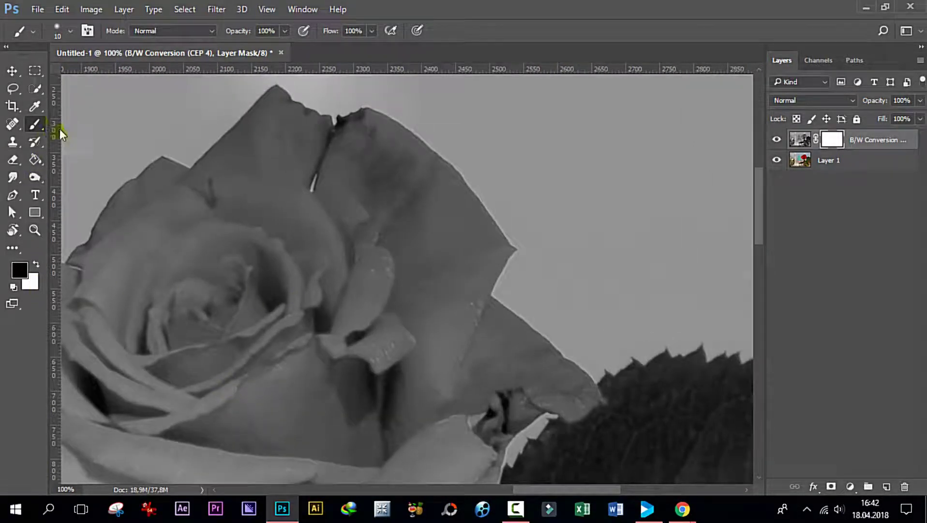
click(71, 30)
drag(83, 75, 91, 77)
click(604, 52)
mouse_move(325, 339)
mouse_down()
mouse_move(315, 254)
mouse_move(279, 263)
mouse_move(290, 335)
mouse_move(319, 271)
mouse_move(358, 402)
mouse_move(448, 341)
mouse_move(472, 309)
mouse_move(425, 436)
mouse_move(433, 349)
mouse_move(383, 269)
mouse_move(375, 300)
mouse_up()
- Enlarge the brush to 97 px and restore red on the rose's lower-left petals
click(71, 30)
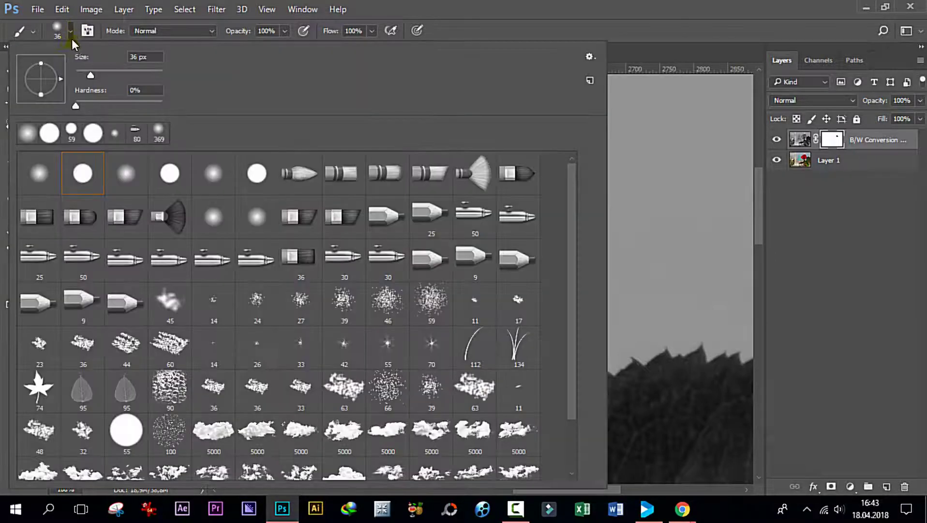
drag(91, 76, 118, 78)
click(782, 29)
mouse_move(261, 268)
mouse_down()
mouse_move(238, 424)
mouse_move(207, 300)
mouse_move(218, 391)
mouse_move(286, 209)
mouse_move(271, 145)
mouse_move(336, 211)
mouse_move(338, 327)
mouse_move(350, 262)
mouse_up()
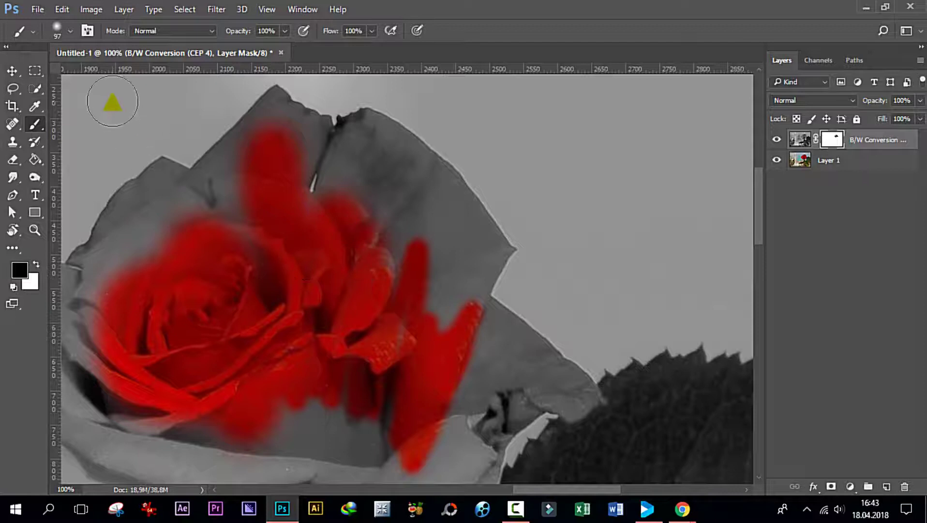
- Switch to a hard round brush and paint red back into the top, upper-right and left petals
click(70, 30)
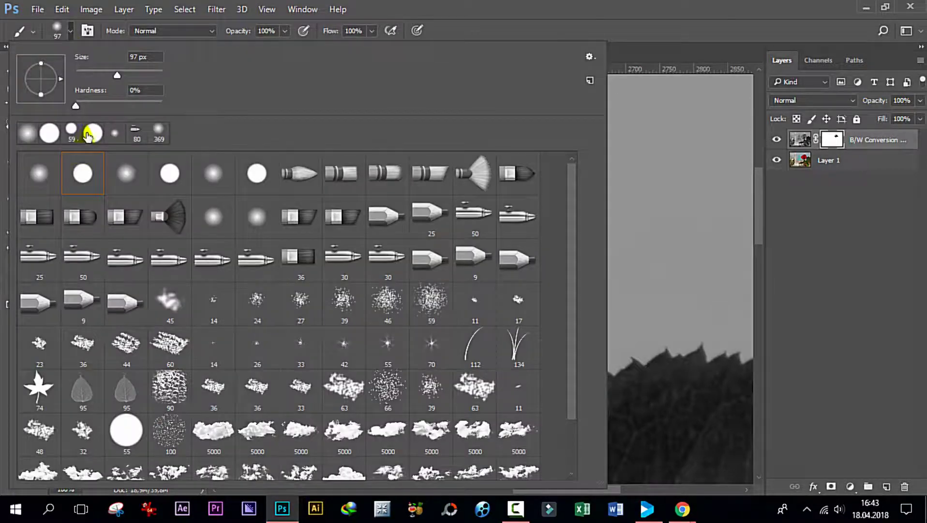
double_click(92, 132)
mouse_move(376, 259)
mouse_down()
mouse_move(371, 186)
mouse_move(385, 182)
mouse_move(453, 242)
mouse_move(457, 281)
mouse_up()
drag(228, 232, 194, 209)
drag(141, 443, 141, 369)
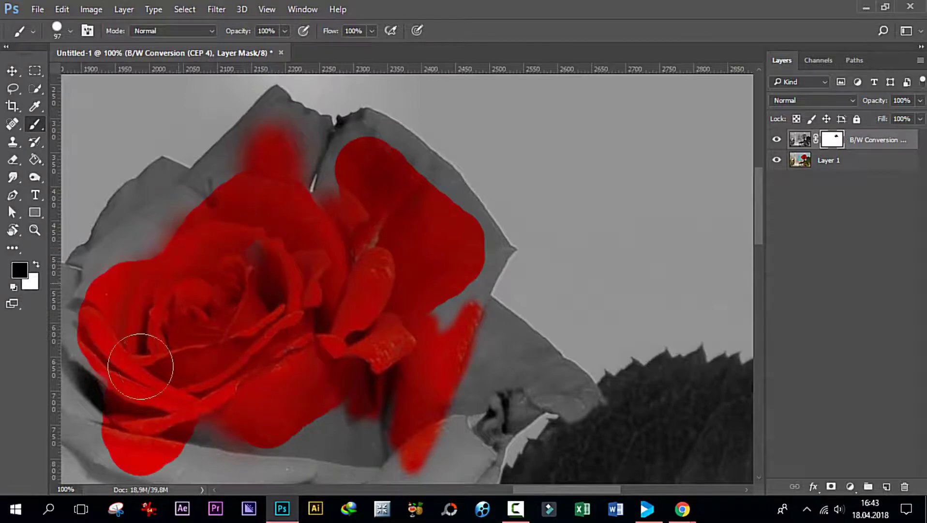
drag(758, 223, 756, 270)
mouse_move(240, 205)
mouse_down()
mouse_move(219, 203)
mouse_move(201, 259)
mouse_move(394, 259)
mouse_move(517, 138)
mouse_move(248, 221)
mouse_move(327, 151)
mouse_move(162, 275)
mouse_move(106, 256)
mouse_up()
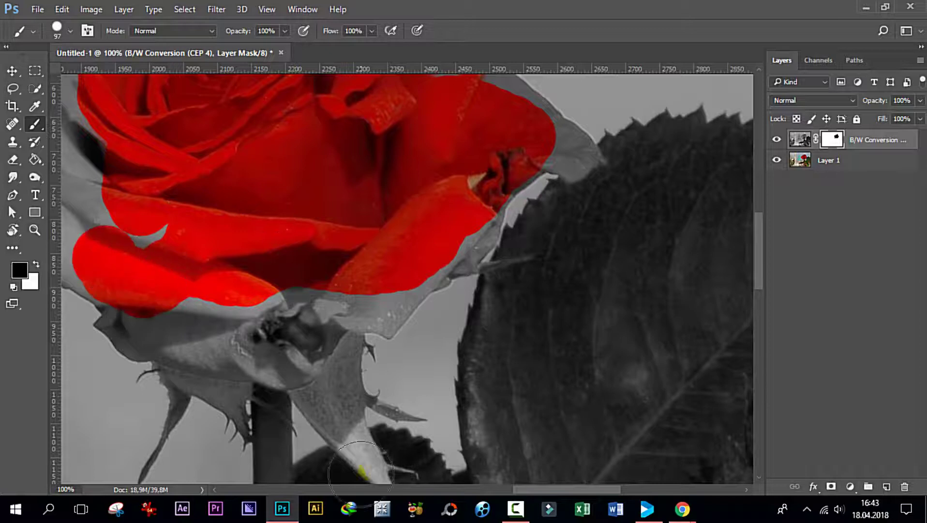
- Paint the remaining grey lower and top petals back to red
drag(562, 490, 502, 490)
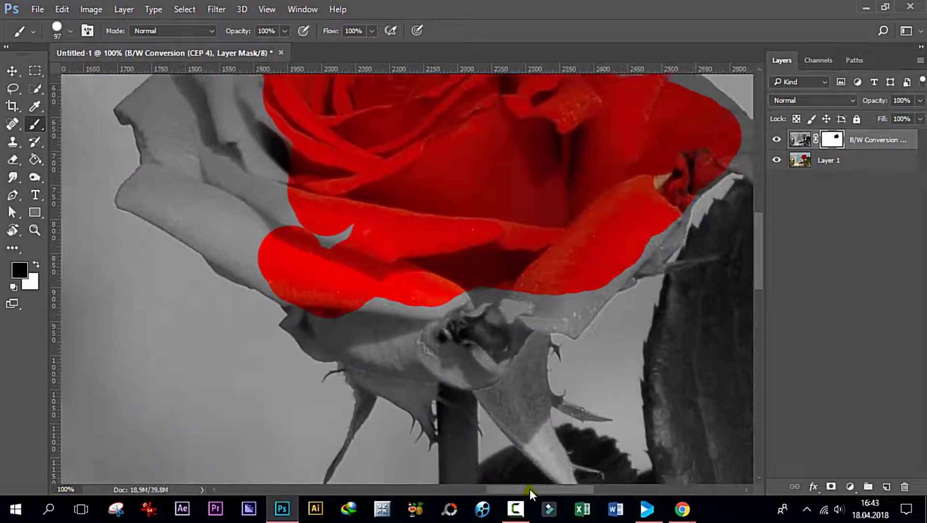
click(374, 188)
mouse_move(374, 189)
mouse_down()
mouse_move(533, 227)
mouse_move(438, 143)
mouse_move(374, 124)
mouse_move(358, 145)
mouse_up()
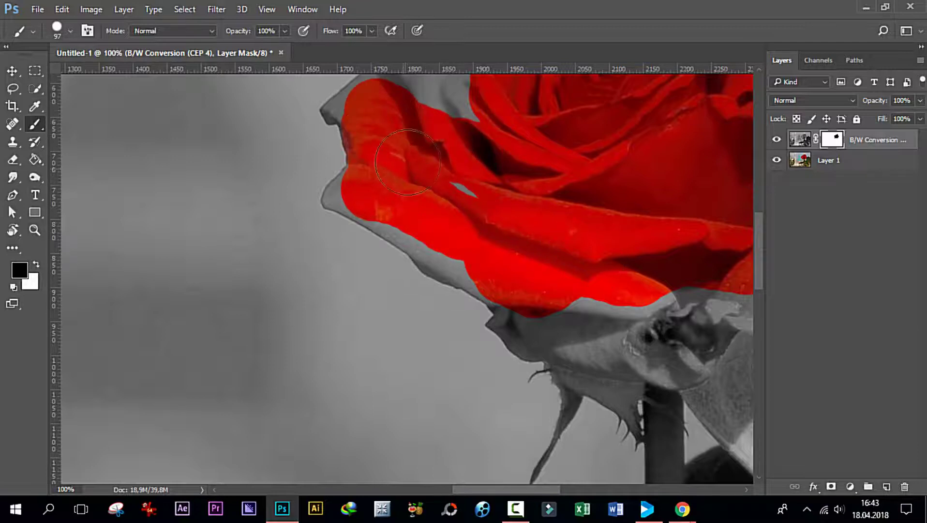
drag(761, 256, 758, 224)
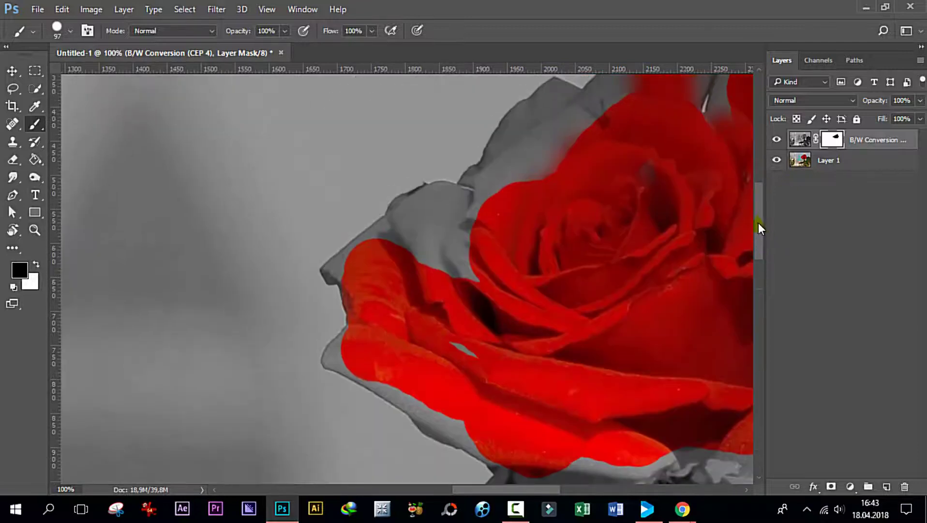
mouse_move(389, 265)
mouse_down()
mouse_move(423, 222)
mouse_move(476, 279)
mouse_move(514, 148)
mouse_move(555, 103)
mouse_move(559, 181)
mouse_up()
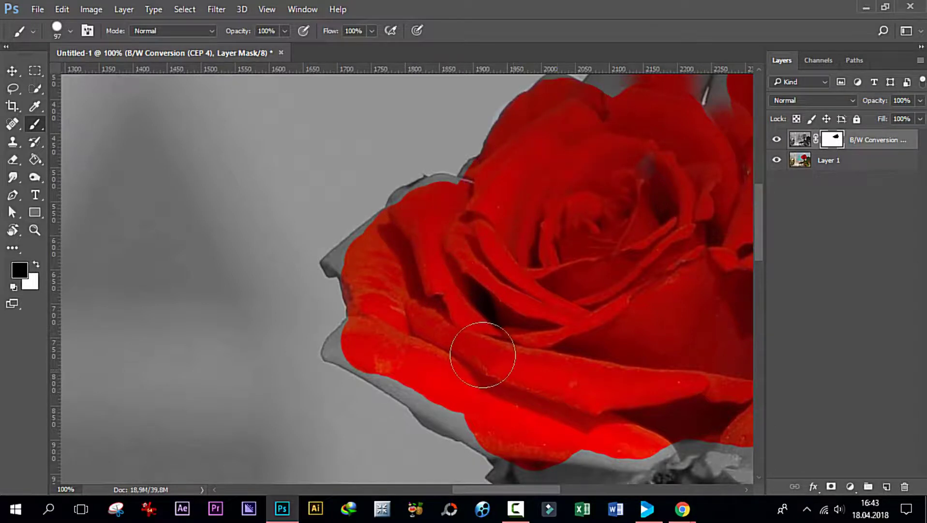
drag(760, 230, 760, 207)
- Reveal red along the upper-right petal edge and touch up the rose's left edge
mouse_move(594, 247)
mouse_down()
mouse_move(672, 182)
mouse_move(676, 263)
mouse_up()
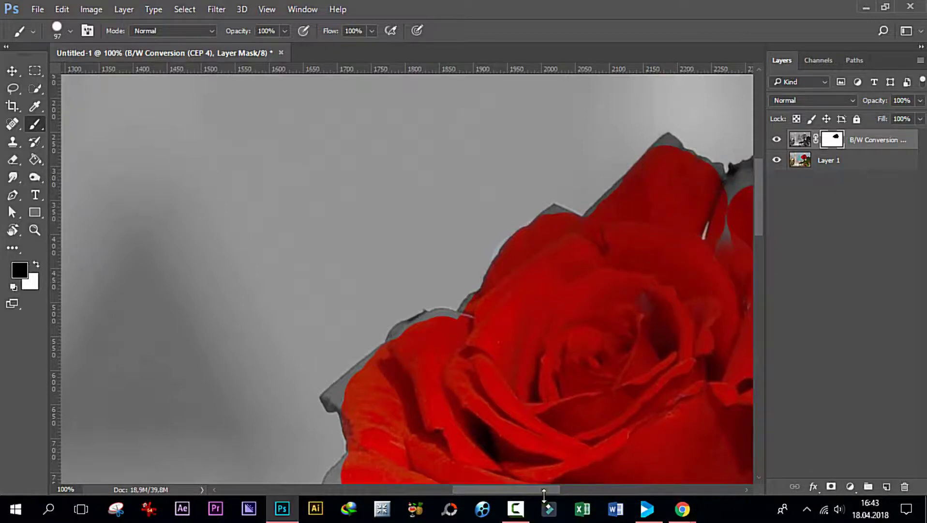
drag(516, 493, 563, 493)
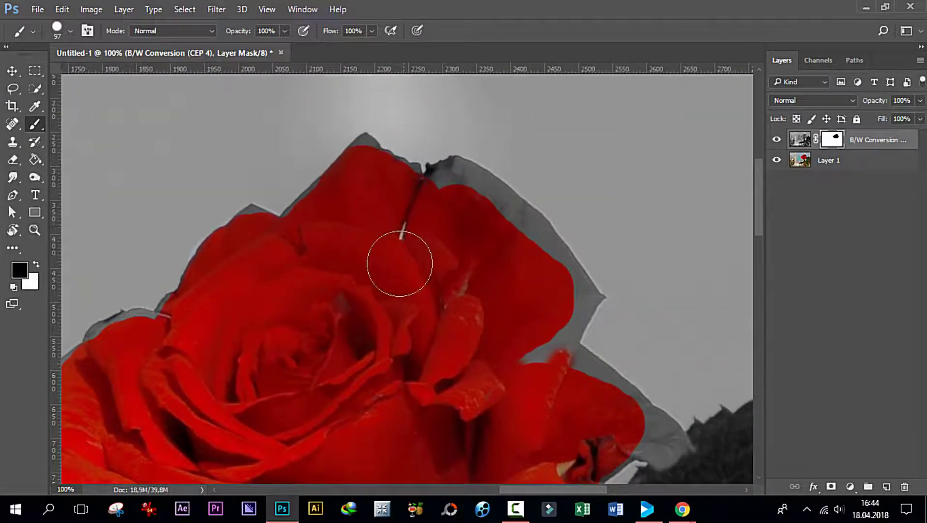
mouse_move(432, 215)
mouse_down()
mouse_move(451, 192)
mouse_move(489, 217)
mouse_move(557, 298)
mouse_move(526, 368)
mouse_move(577, 386)
mouse_move(623, 420)
mouse_move(648, 368)
mouse_up()
drag(759, 193, 759, 244)
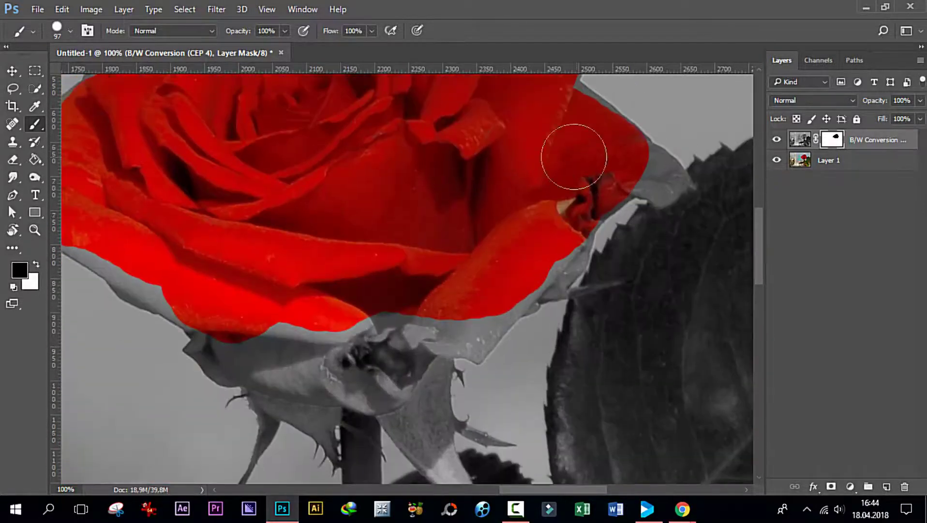
mouse_move(120, 237)
mouse_down()
mouse_move(111, 239)
mouse_move(178, 284)
mouse_move(271, 310)
mouse_up()
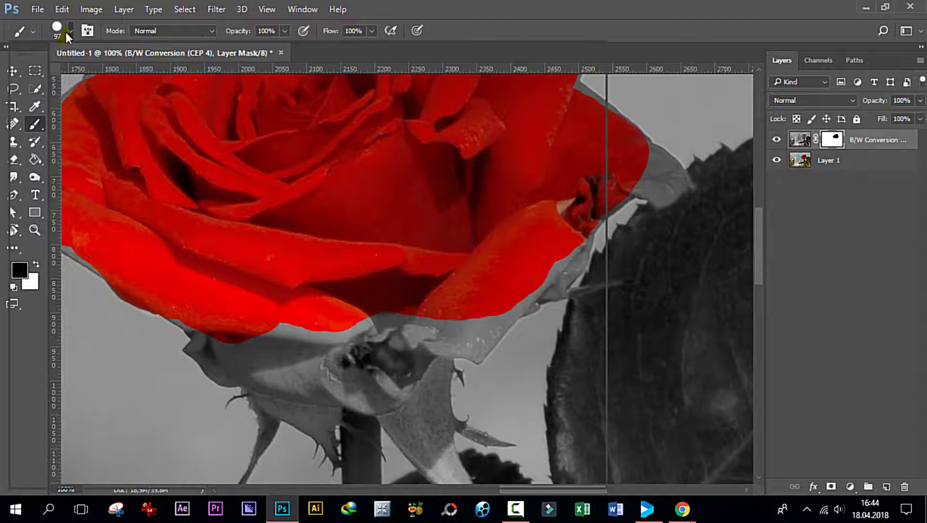
- Shrink the brush to 23 px and restore red on the right petal tip and inner edge
click(70, 31)
drag(112, 75, 85, 76)
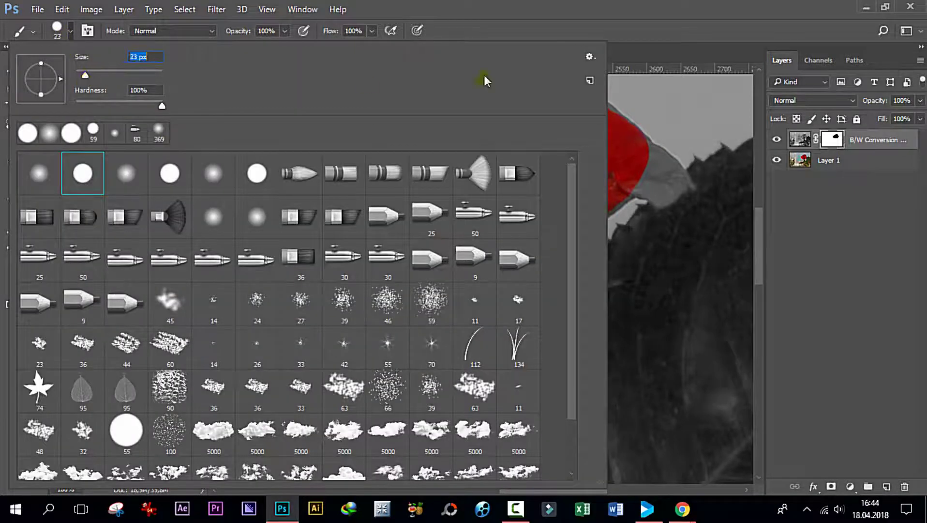
click(702, 41)
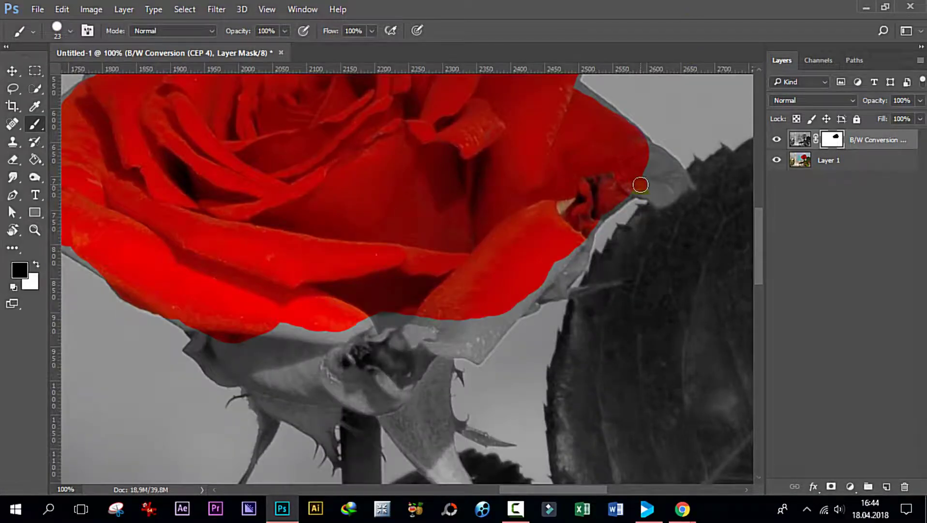
mouse_move(641, 184)
mouse_down()
mouse_move(649, 196)
mouse_move(680, 185)
mouse_move(661, 158)
mouse_move(653, 170)
mouse_up()
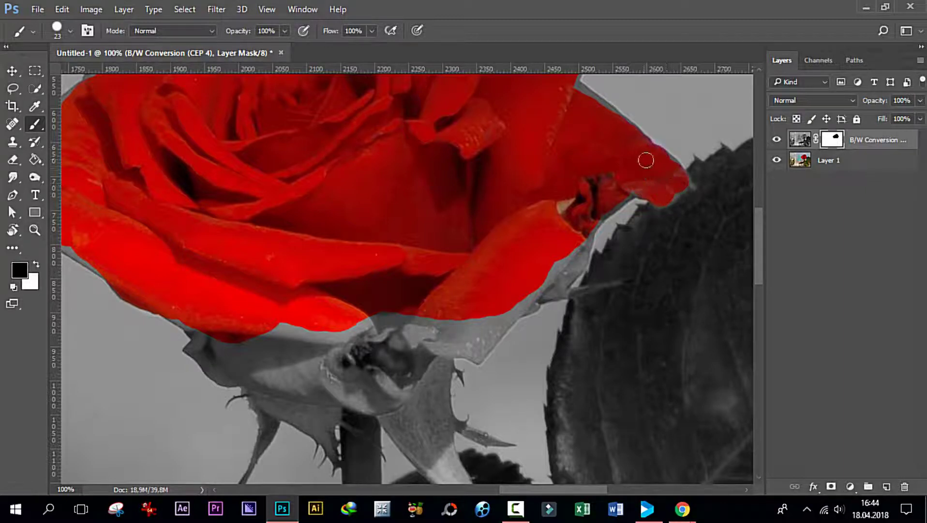
mouse_move(574, 243)
mouse_down()
mouse_move(590, 215)
mouse_move(627, 192)
mouse_move(596, 213)
mouse_move(571, 274)
mouse_move(474, 352)
mouse_move(441, 348)
mouse_move(426, 323)
mouse_move(409, 320)
mouse_move(334, 337)
mouse_move(414, 316)
mouse_move(464, 341)
mouse_move(486, 323)
mouse_move(465, 341)
mouse_up()
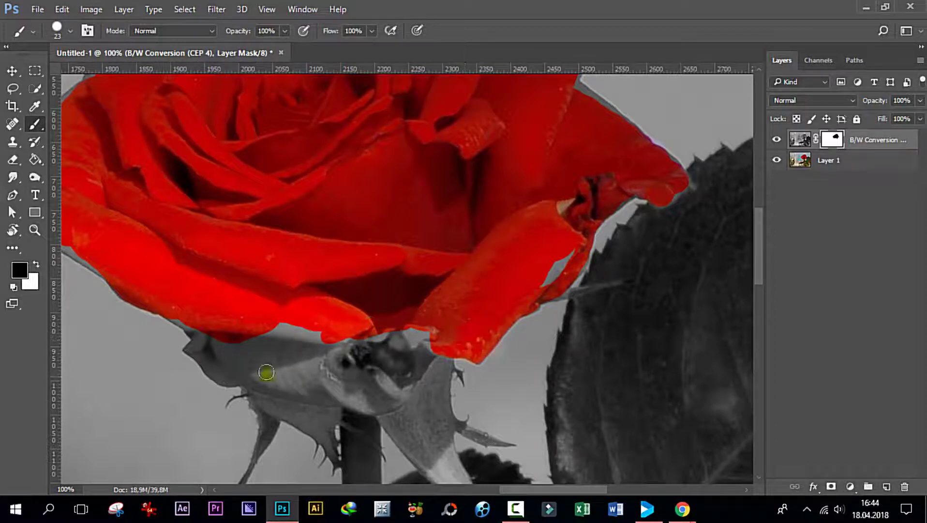
scroll(493, 252, up, 3)
scroll(502, 234, down, 3)
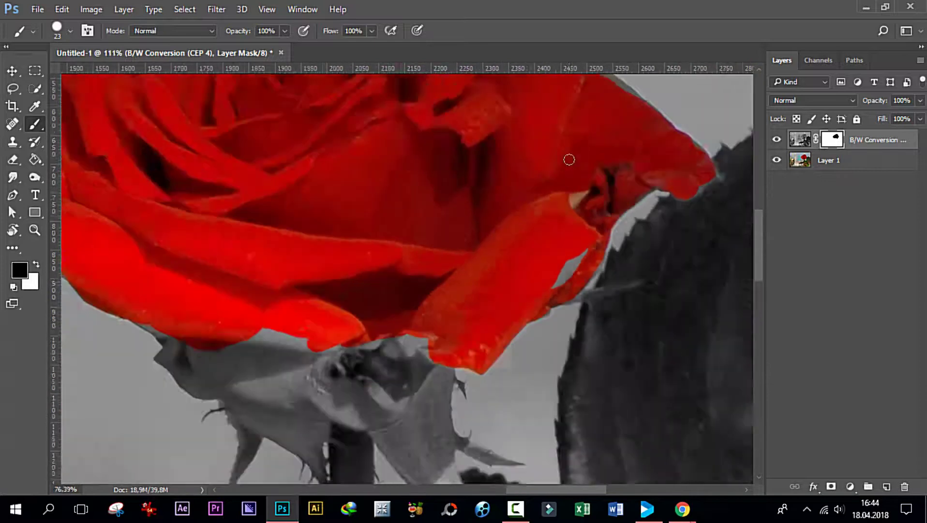
scroll(567, 160, down, 2)
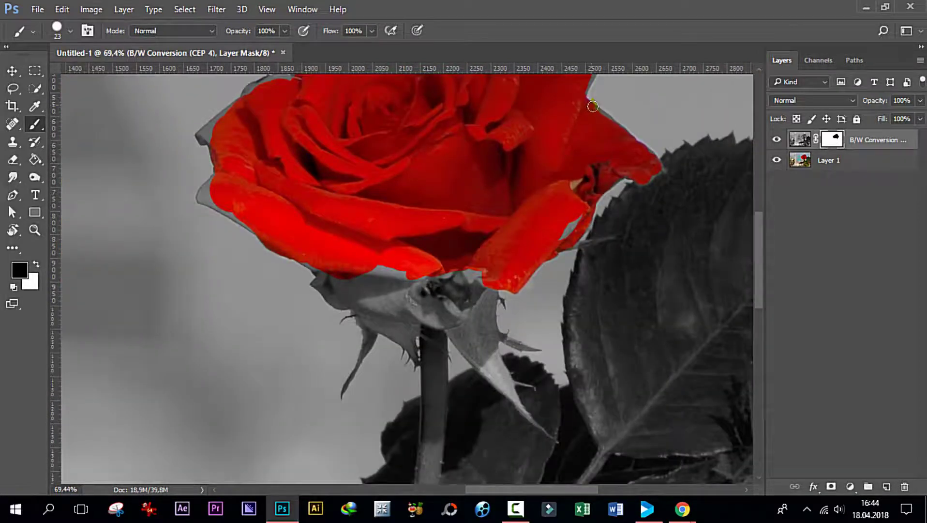
drag(760, 267, 763, 230)
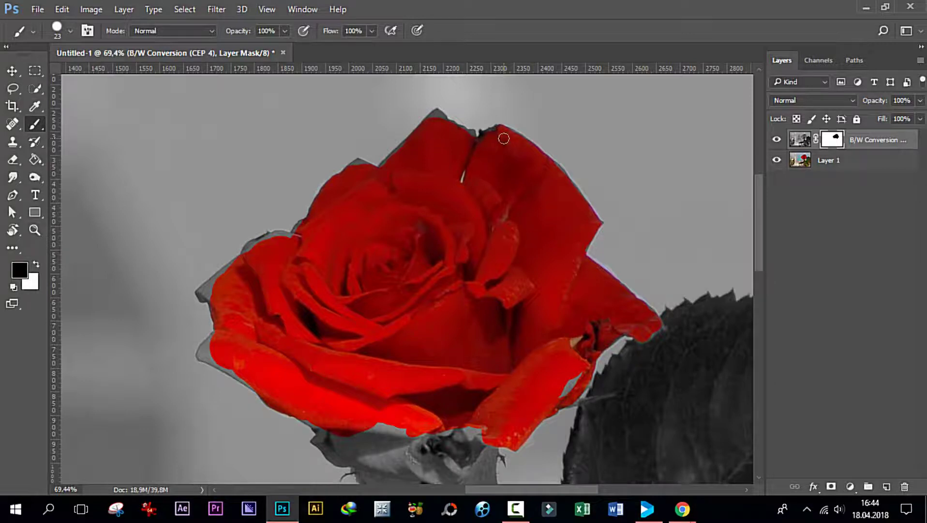
- Paint the upper-right outline, erase the stray stroke with white, then return to the Wedding11 photo
mouse_move(502, 128)
mouse_down()
mouse_move(544, 140)
mouse_move(585, 132)
mouse_up()
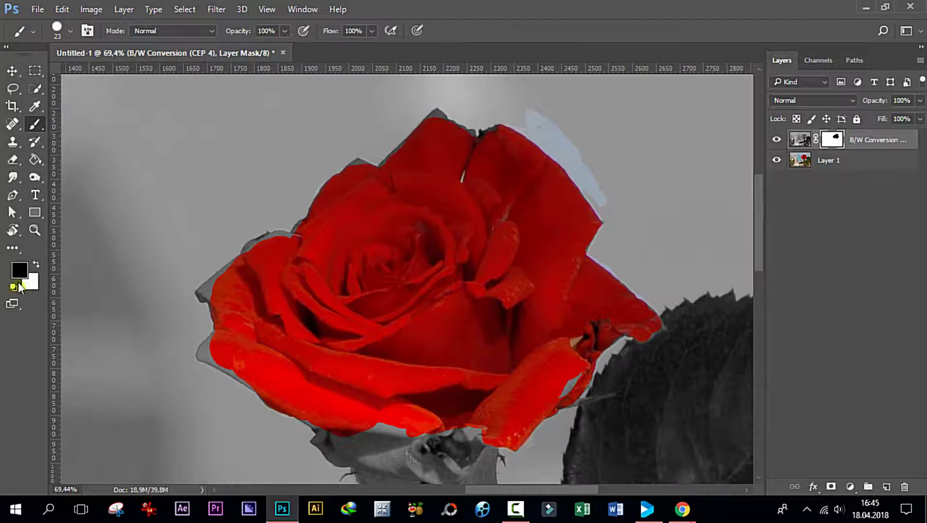
click(37, 265)
mouse_move(525, 127)
mouse_down()
mouse_move(602, 213)
mouse_move(585, 160)
mouse_move(517, 120)
mouse_move(598, 196)
mouse_up()
scroll(617, 208, down, 2)
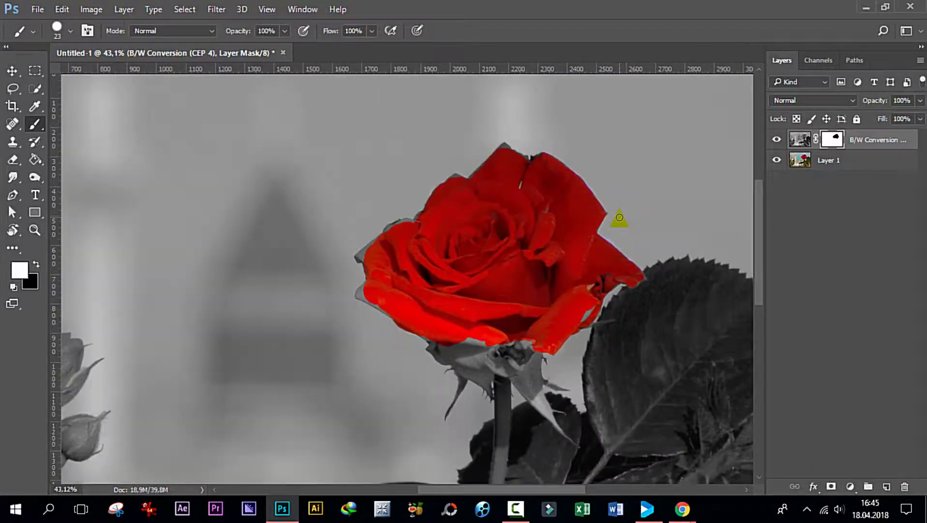
scroll(620, 218, down, 2)
scroll(619, 218, down, 2)
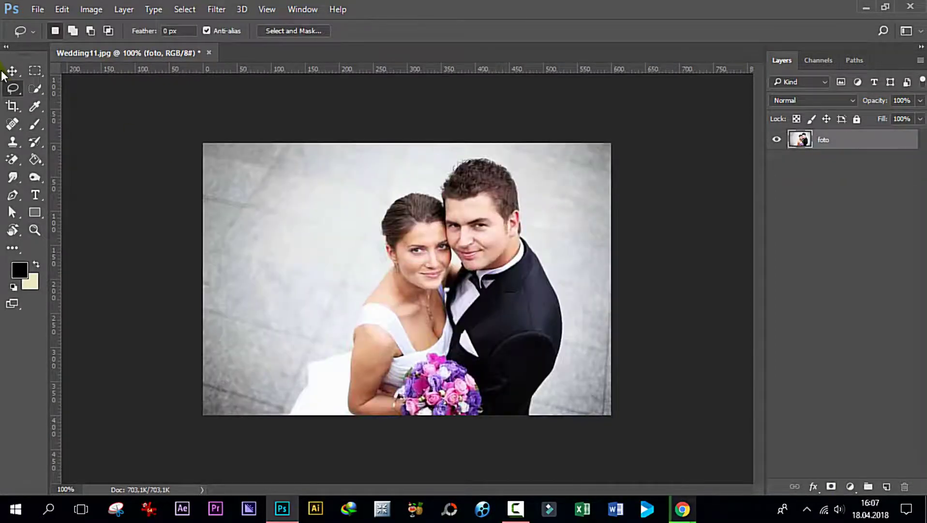
- Launch HDR Efex Pro 2 from Filter > Nik Collection on the Wedding11 photo
click(11, 72)
click(216, 9)
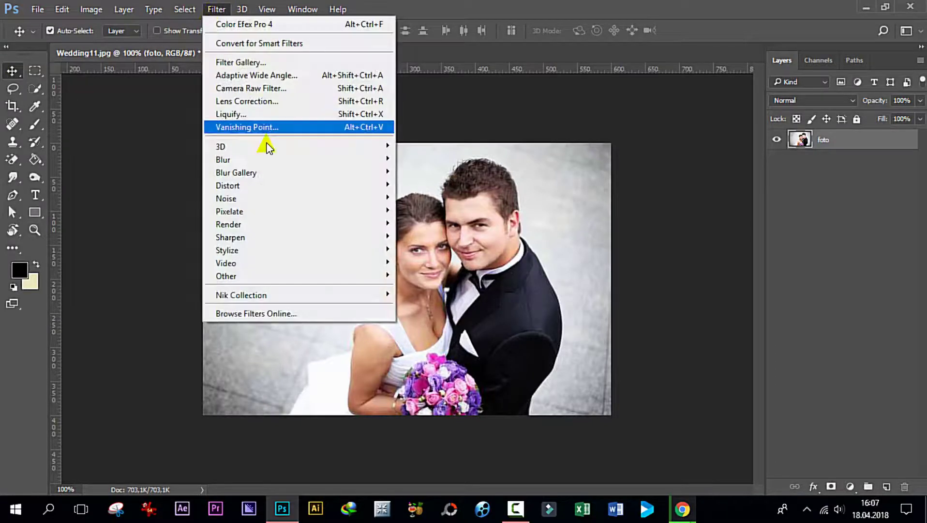
mouse_move(241, 295)
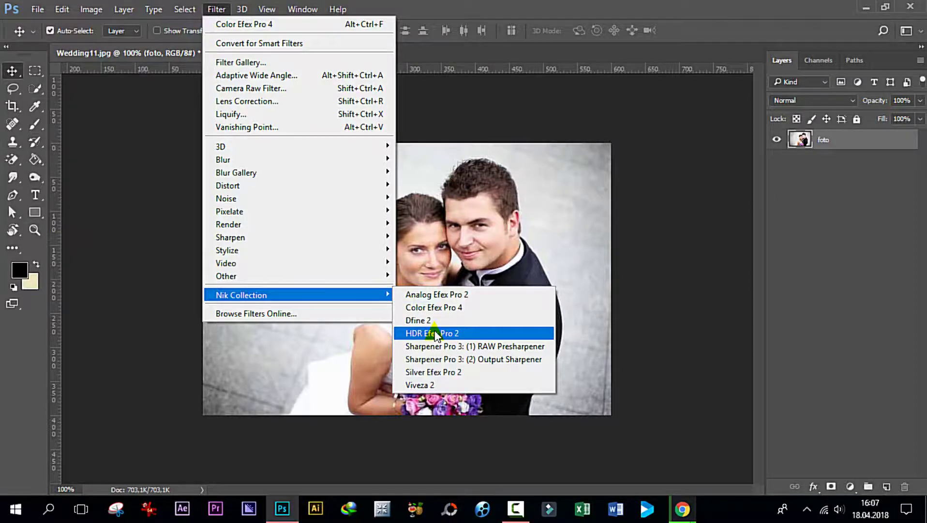
click(437, 334)
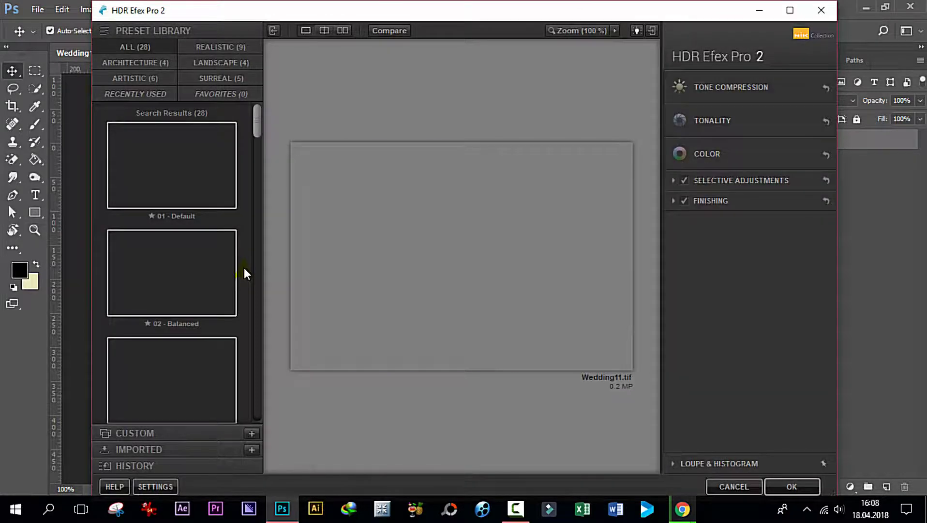
- Try the Default, Vignetted and Graduated presets, then settle on the Artistic 11 - Structurized 2 preset
click(191, 170)
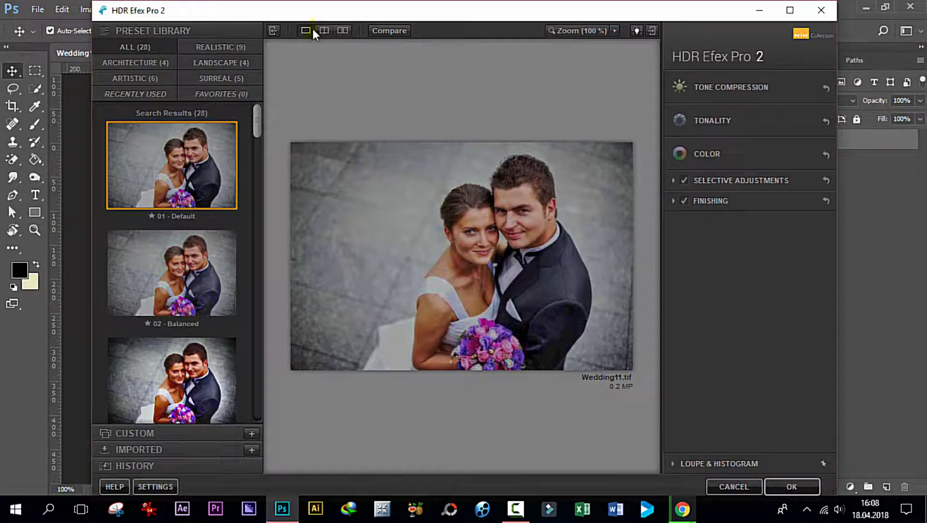
click(224, 47)
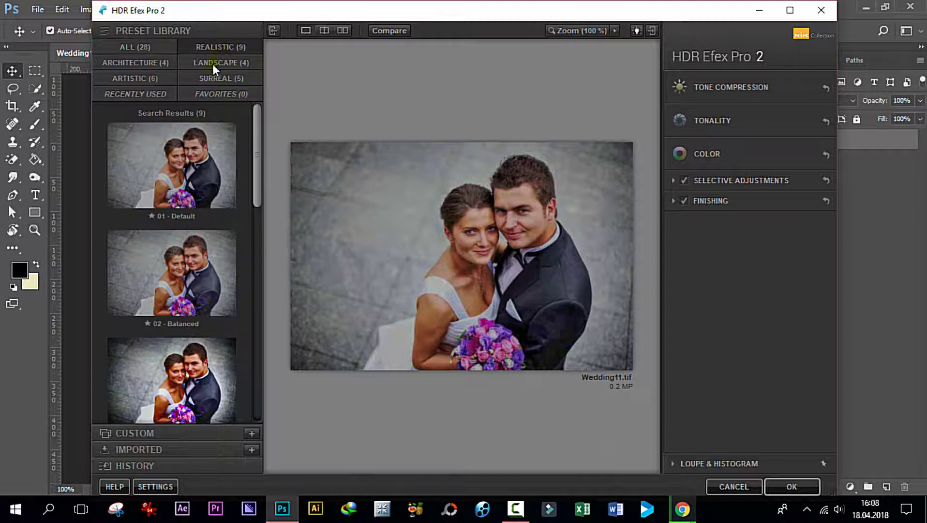
click(213, 64)
click(195, 276)
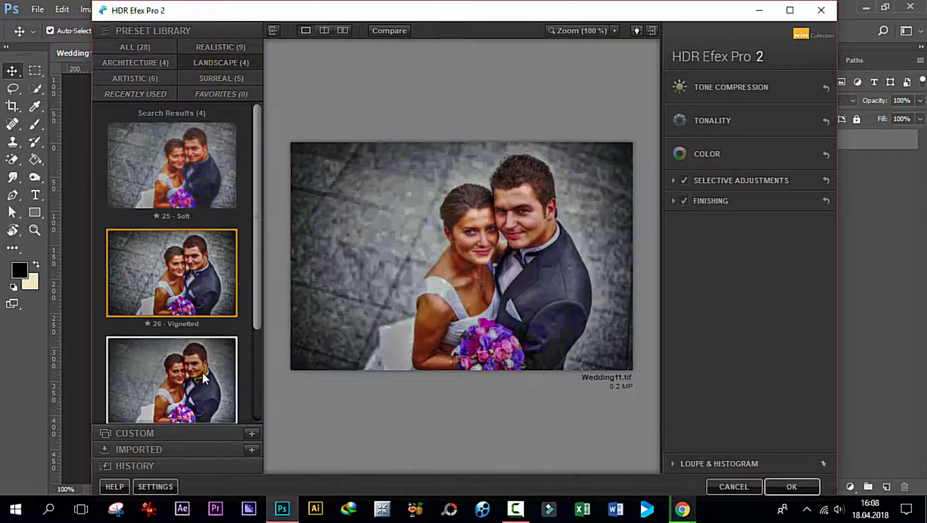
click(195, 385)
drag(257, 289, 258, 370)
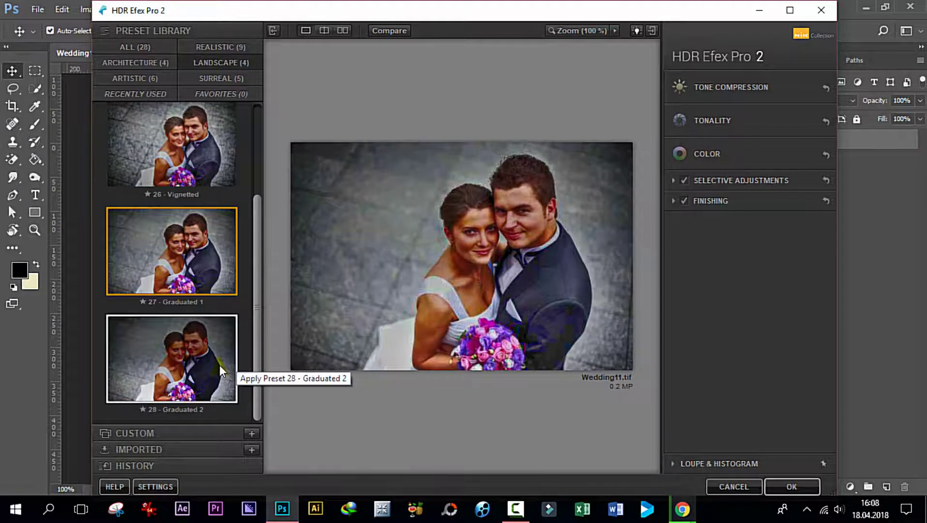
click(218, 365)
drag(258, 291, 264, 149)
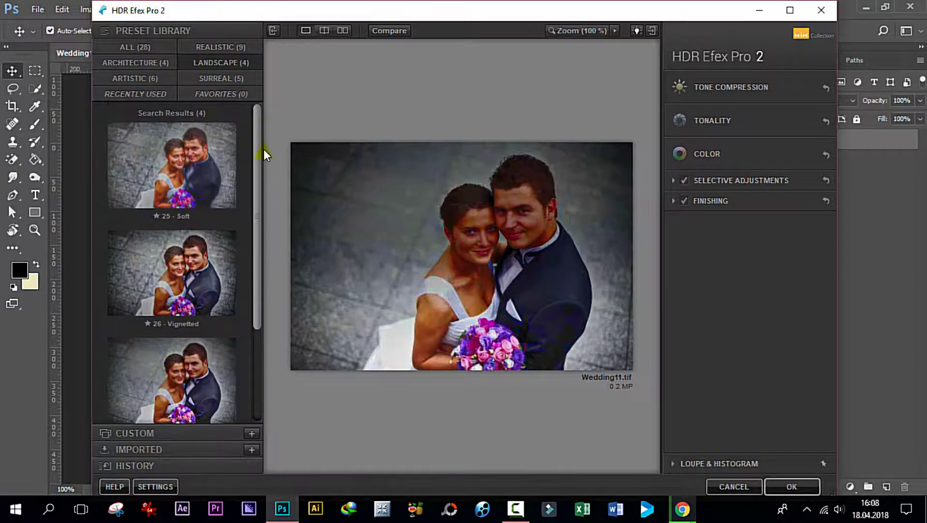
click(130, 78)
click(169, 251)
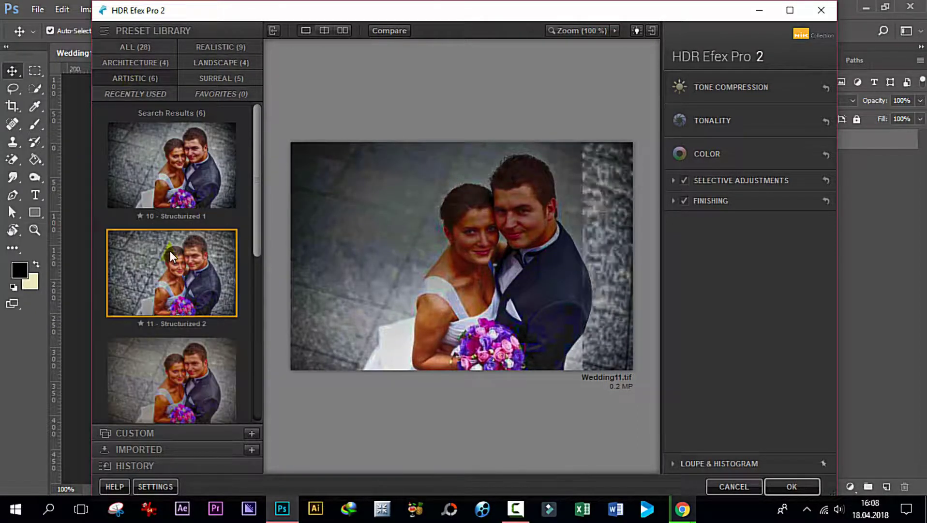
- Try tone compression 30%, strength 55%, saturation 100% and warmer temperature, then cancel without applying
click(718, 89)
drag(795, 132, 770, 145)
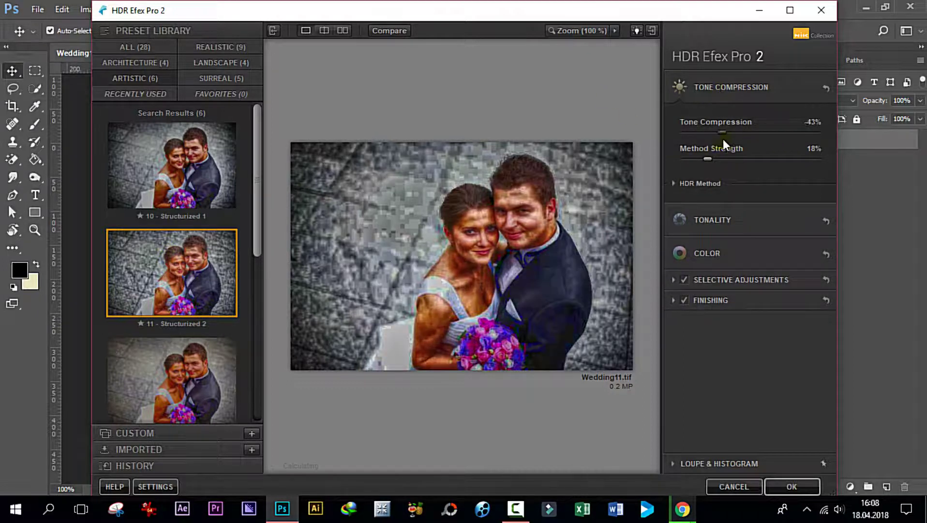
mouse_move(710, 160)
mouse_down()
mouse_move(766, 164)
mouse_move(758, 164)
mouse_up()
click(703, 252)
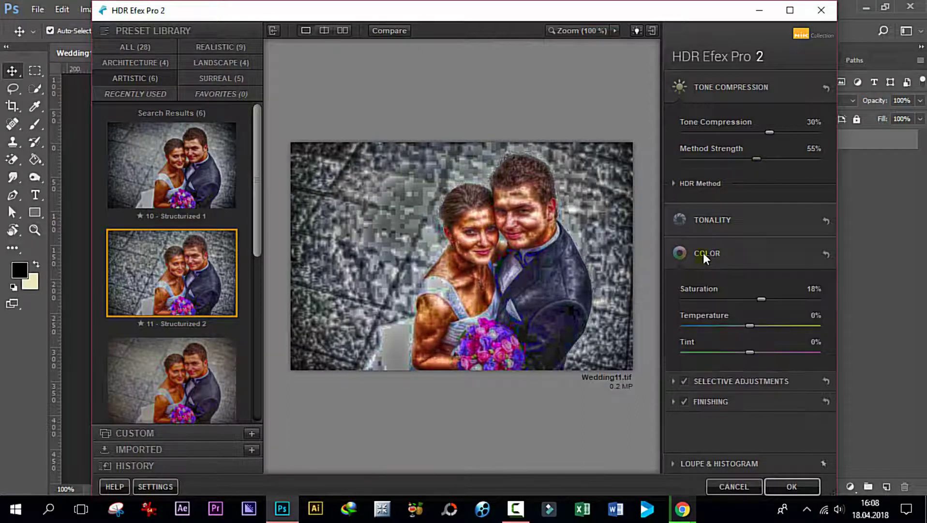
drag(736, 298, 825, 315)
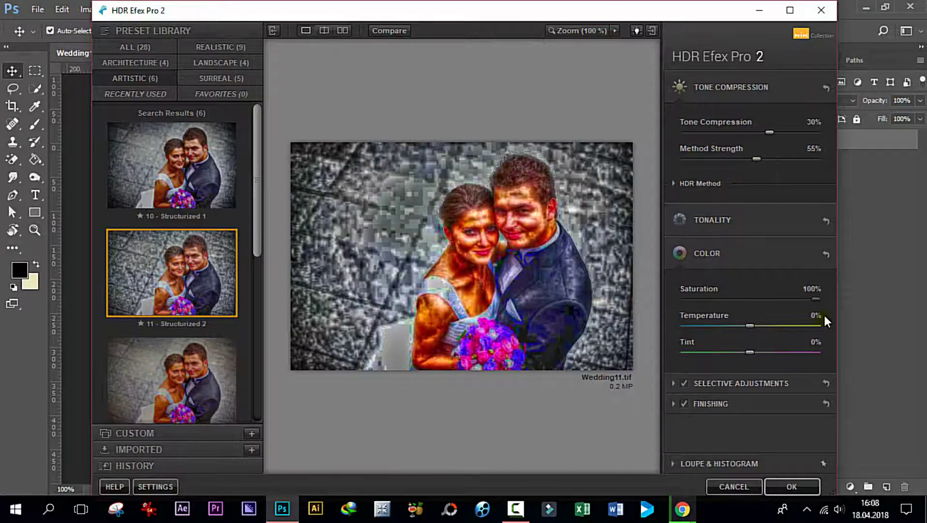
mouse_move(745, 325)
mouse_down()
mouse_move(794, 326)
mouse_move(783, 338)
mouse_move(800, 360)
mouse_move(755, 356)
mouse_up()
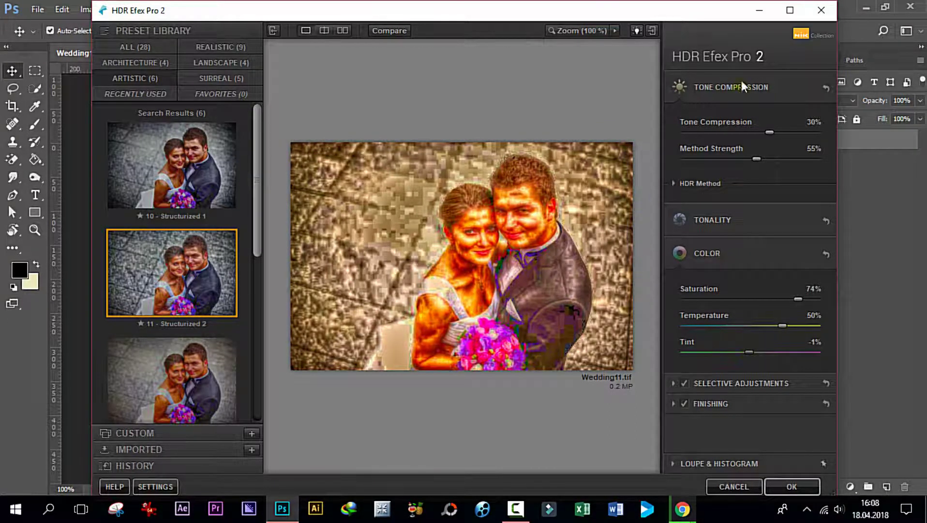
click(740, 488)
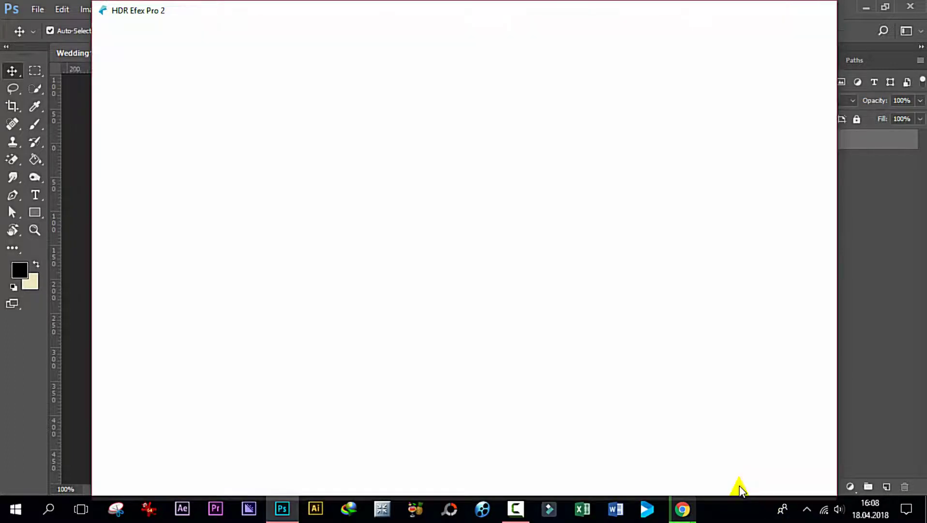
click(217, 9)
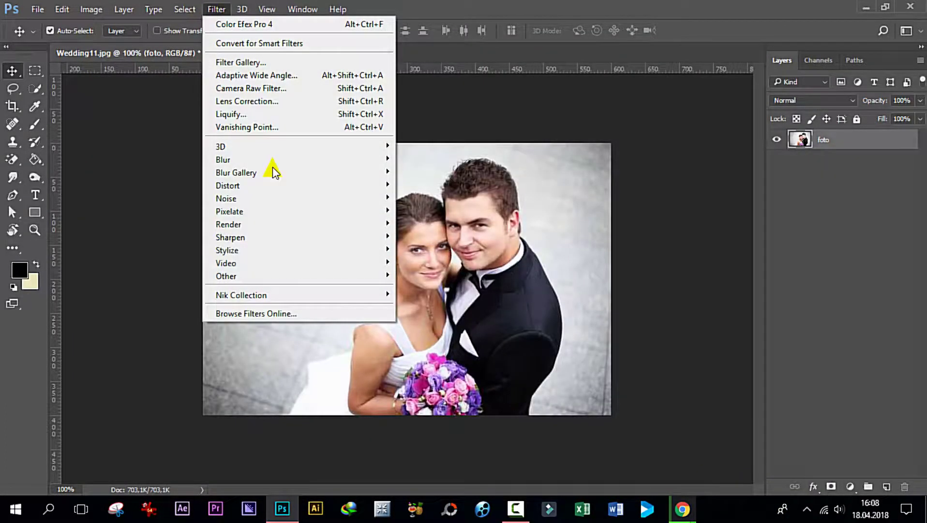
mouse_move(241, 295)
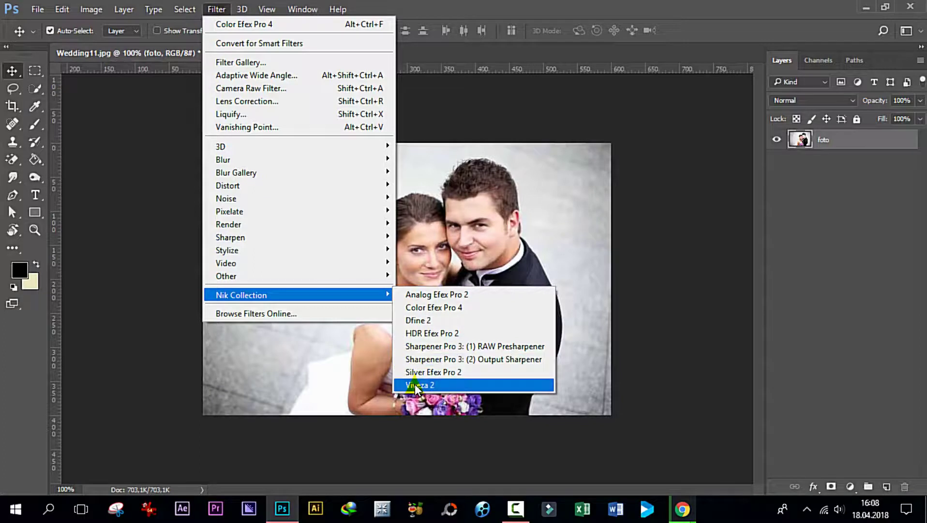
- Run Dfine 2 with a noise measurement area on the bride's face and apply it
click(427, 319)
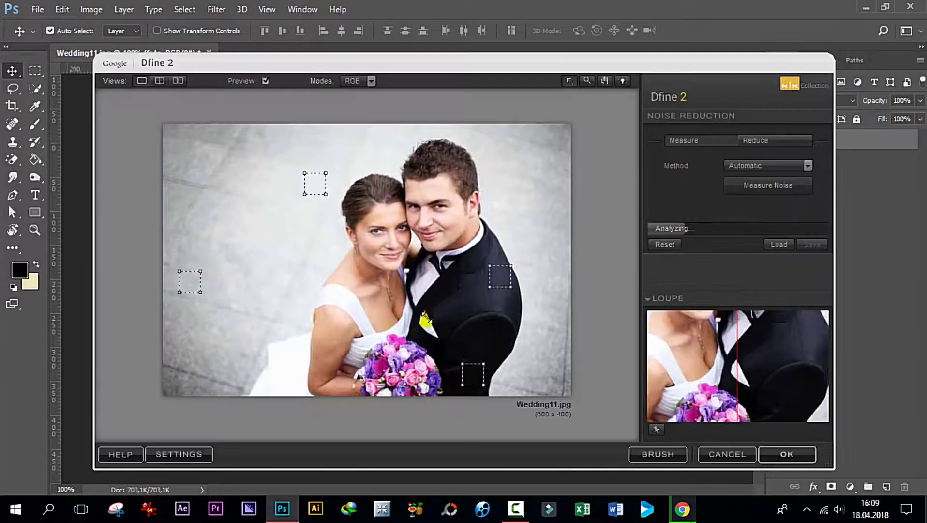
drag(306, 187, 383, 249)
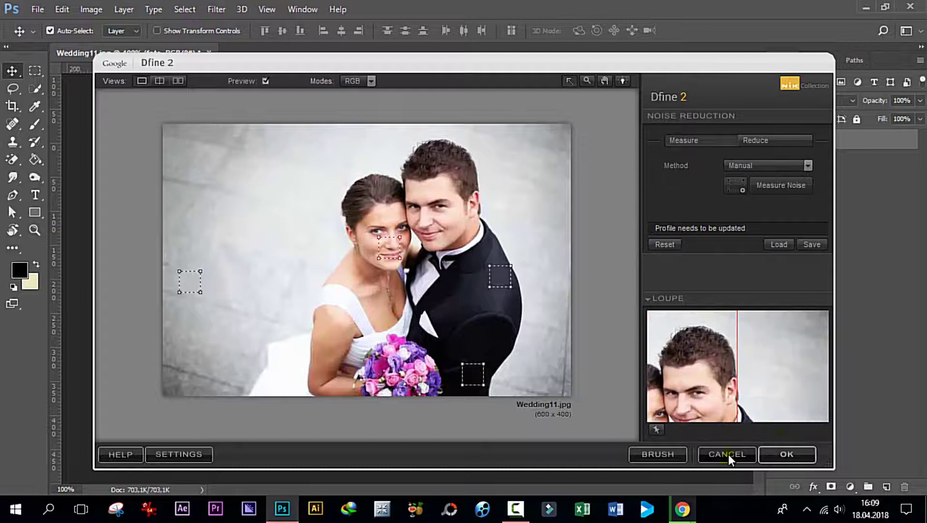
click(784, 454)
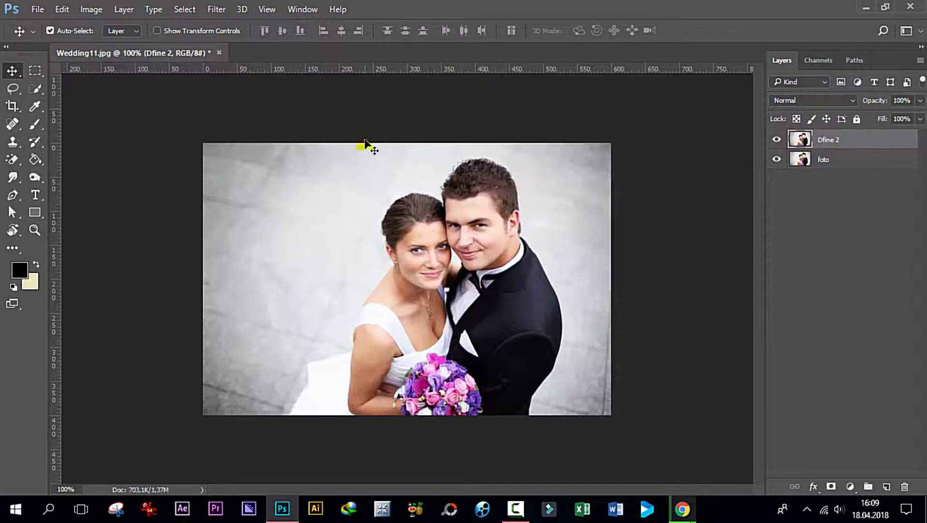
- Zoom in on the couple's faces and toggle the Dfine 2 layer to compare noise reduction
click(777, 140)
key(ctrl)
key(ctrl+plus)
key(ctrl+plus)
key(ctrl+plus)
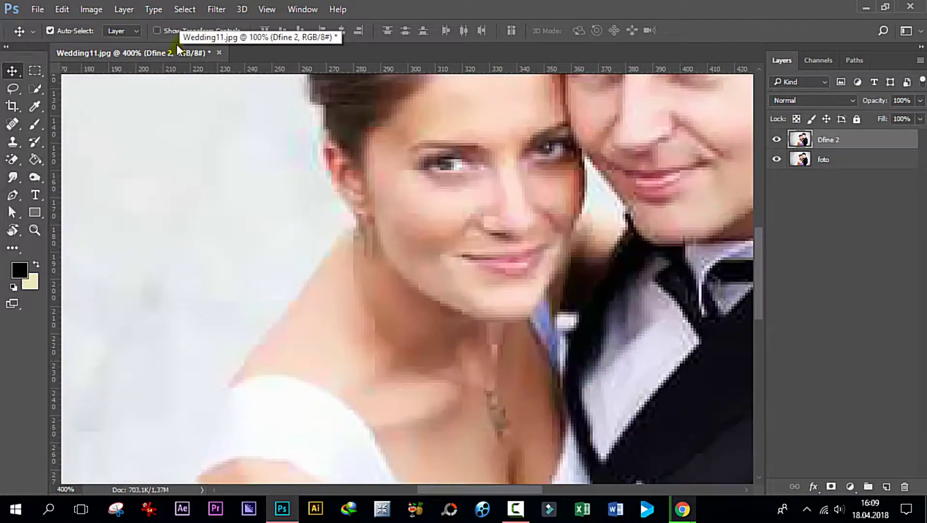
click(776, 141)
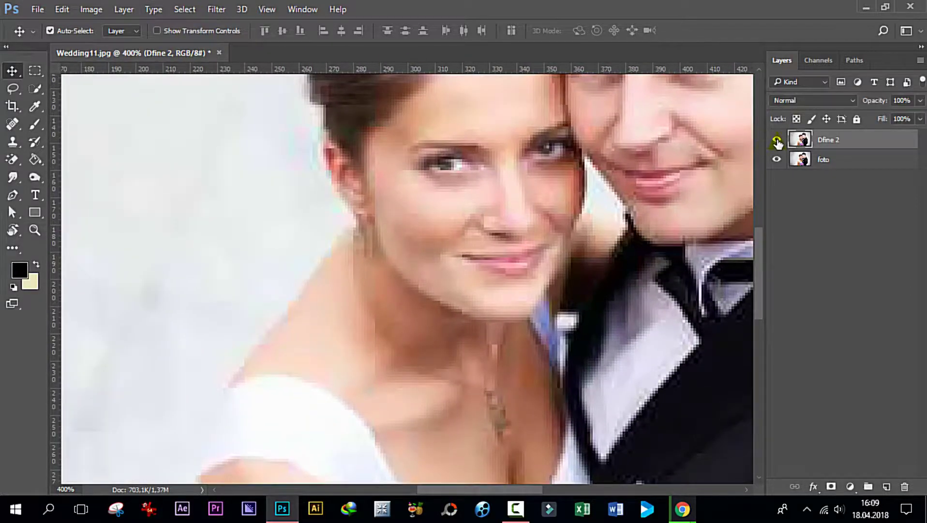
click(777, 140)
click(777, 141)
click(777, 140)
click(777, 141)
key(ctrl+minus)
key(ctrl+minus)
key(ctrl+minus)
key(ctrl+minus)
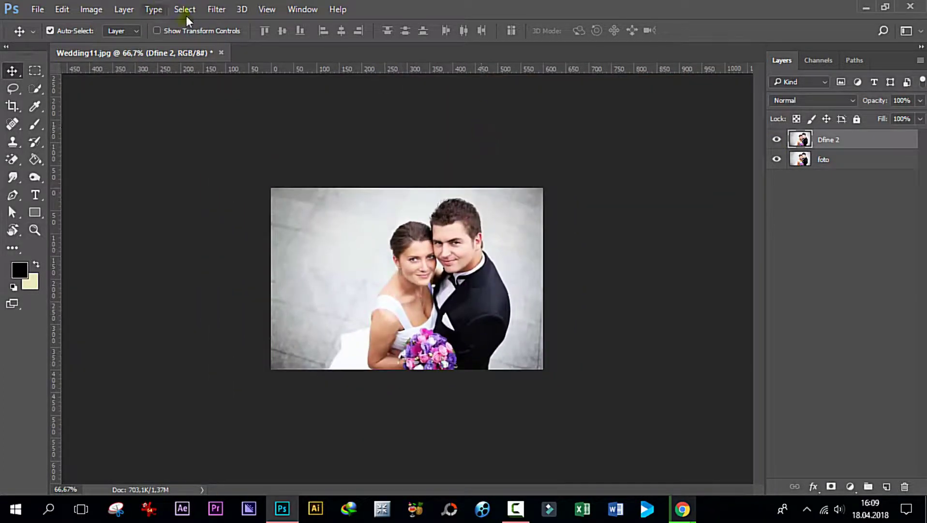
click(216, 10)
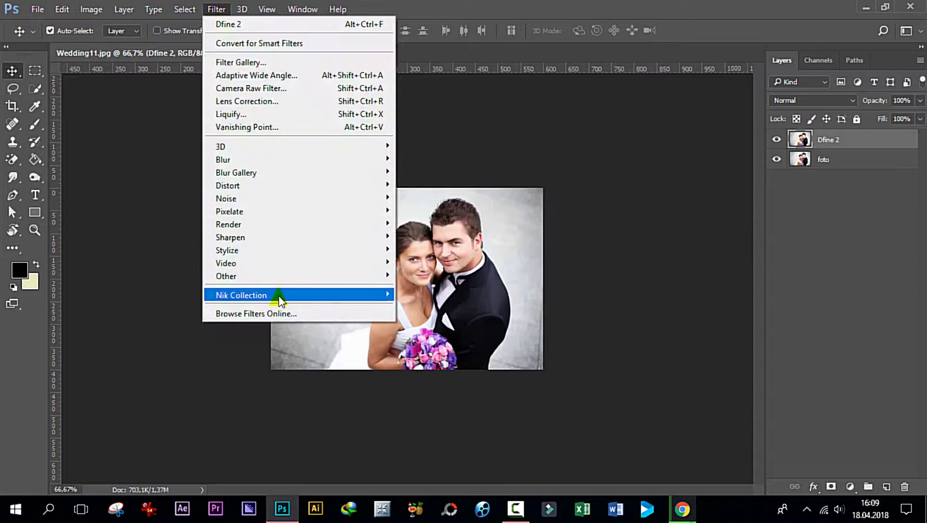
mouse_move(241, 295)
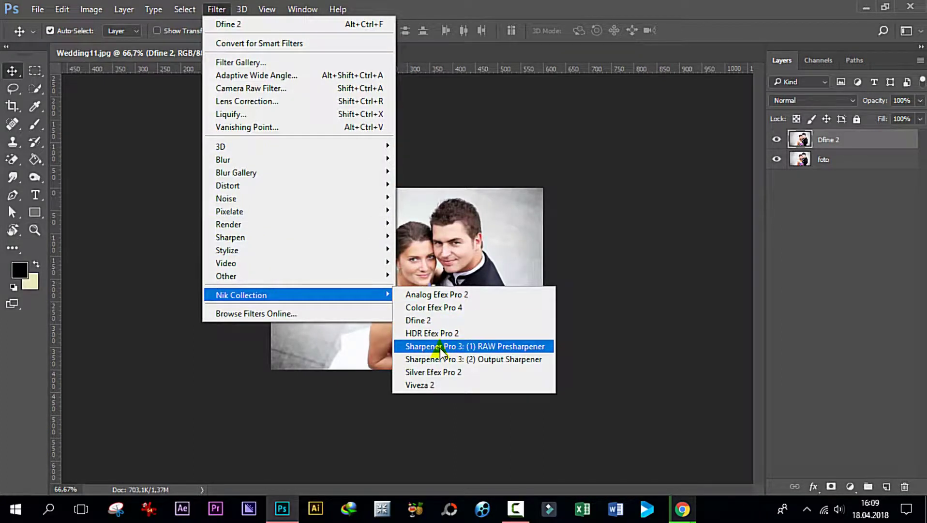
- Preview RAW Presharpener in split view at 95% adaptive sharpening weighted toward edges, then close
click(440, 346)
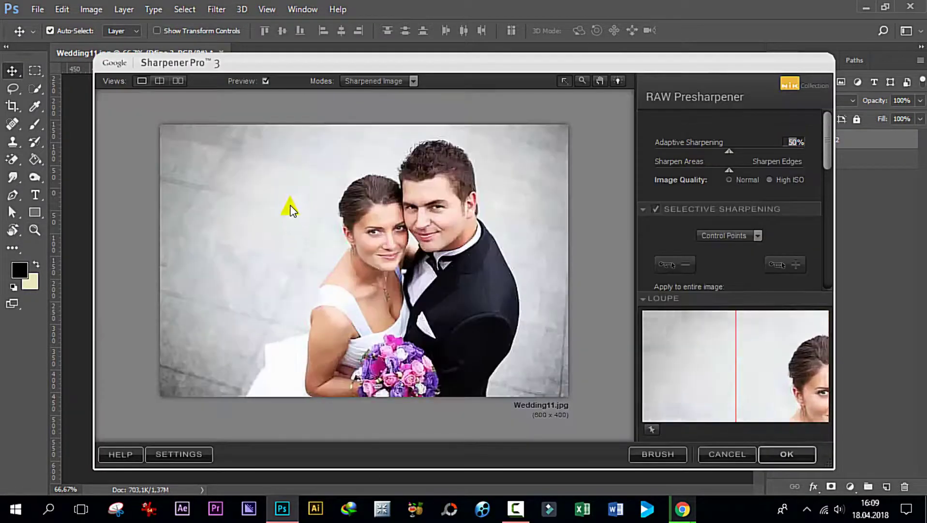
click(163, 79)
drag(362, 99, 406, 106)
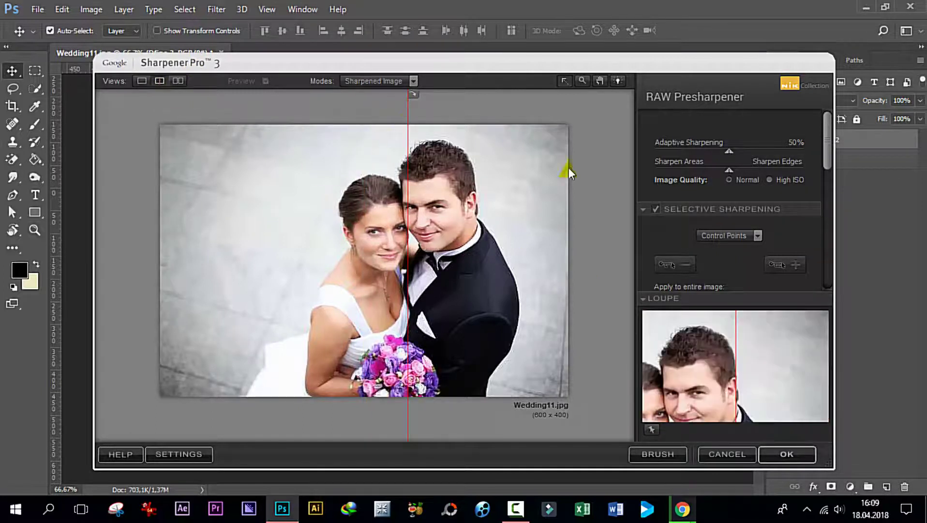
mouse_move(731, 152)
mouse_down()
mouse_move(778, 161)
mouse_move(663, 158)
mouse_move(810, 169)
mouse_move(743, 169)
mouse_up()
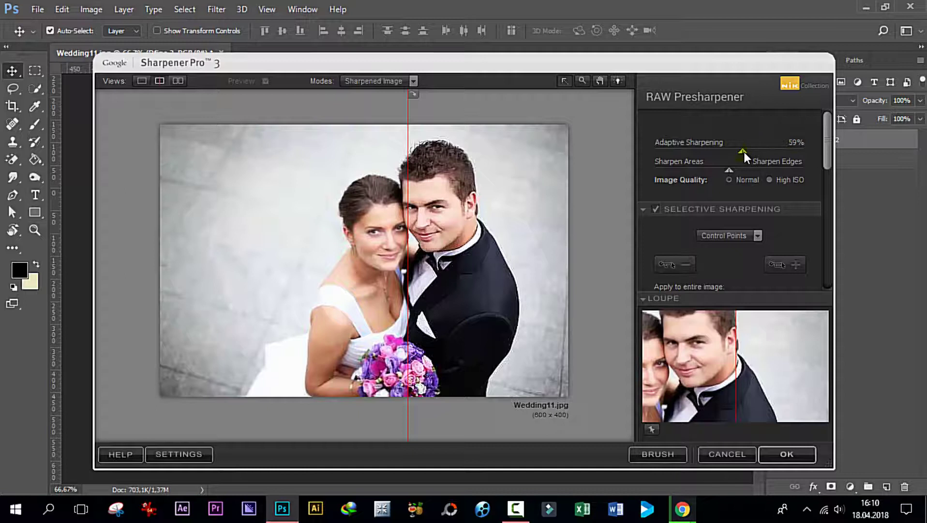
mouse_move(819, 163)
mouse_down()
mouse_move(717, 165)
mouse_move(830, 174)
mouse_move(767, 176)
mouse_move(798, 178)
mouse_up()
mouse_move(742, 171)
mouse_down()
mouse_move(807, 186)
mouse_move(638, 165)
mouse_move(798, 203)
mouse_move(733, 204)
mouse_move(766, 204)
mouse_up()
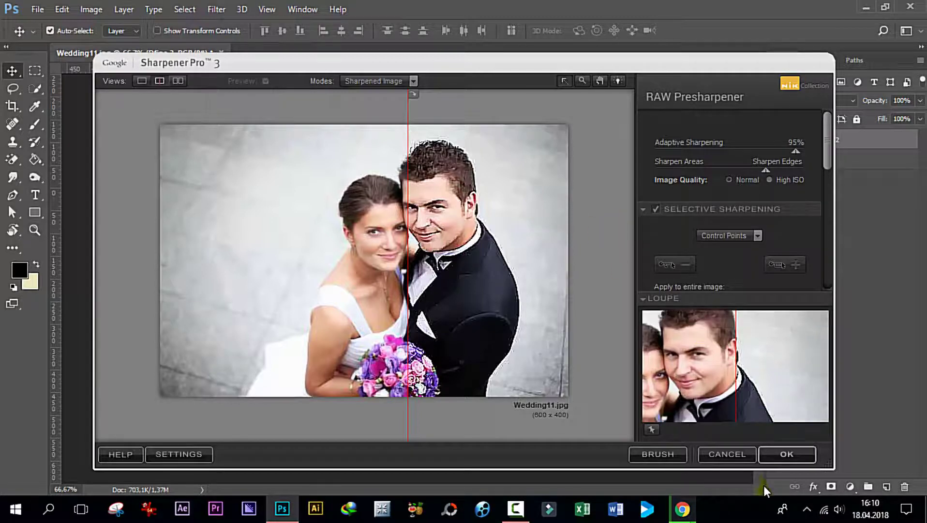
click(728, 455)
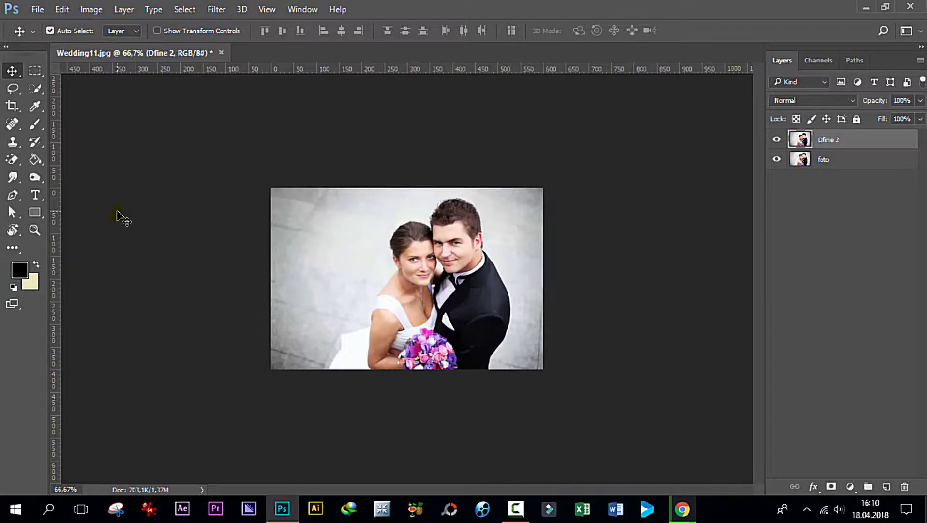
- Inspect the photo at 200% and back at 100%, then run Nik Collection's Silver Efex Pro 2 on it
key(ctrl+plus)
key(ctrl+plus)
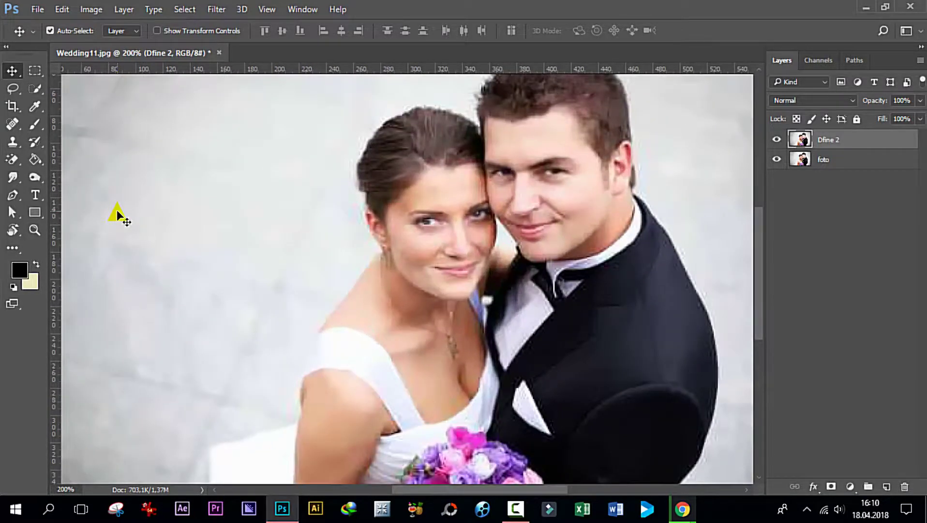
key(ctrl+minus)
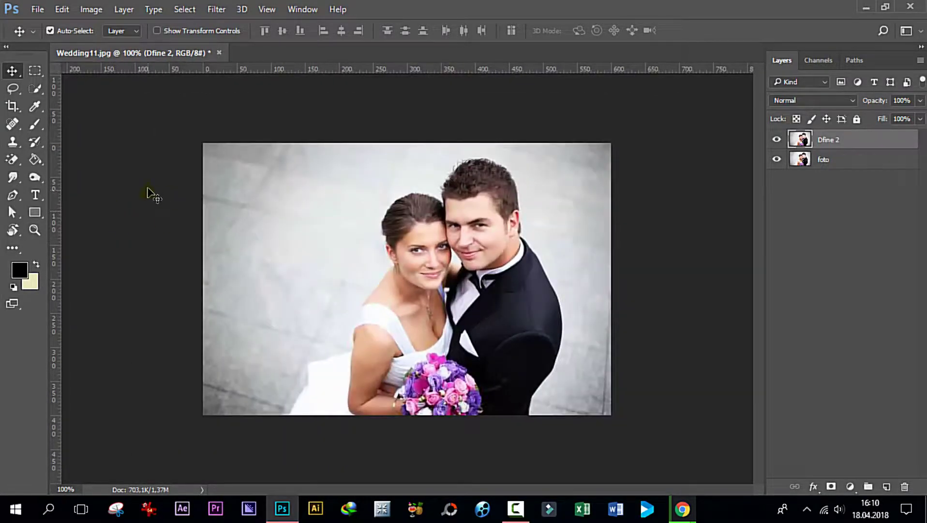
click(216, 9)
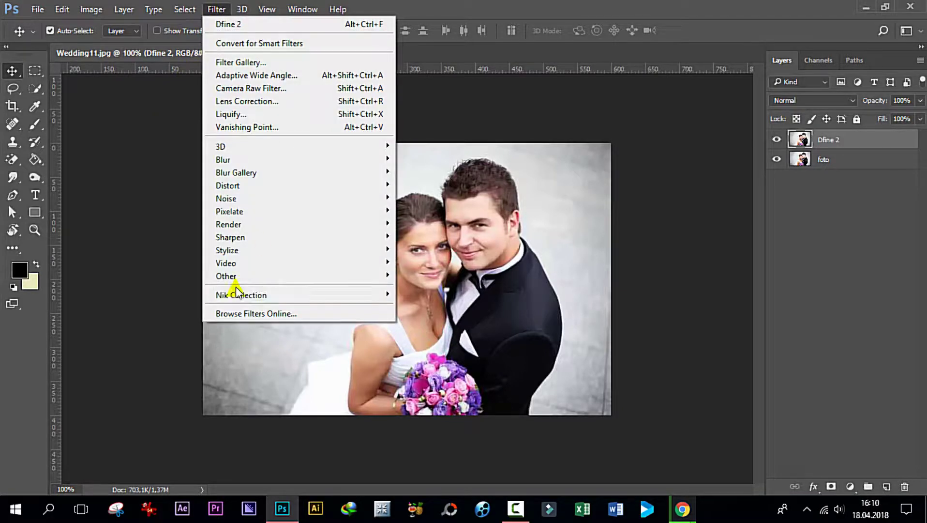
mouse_move(241, 295)
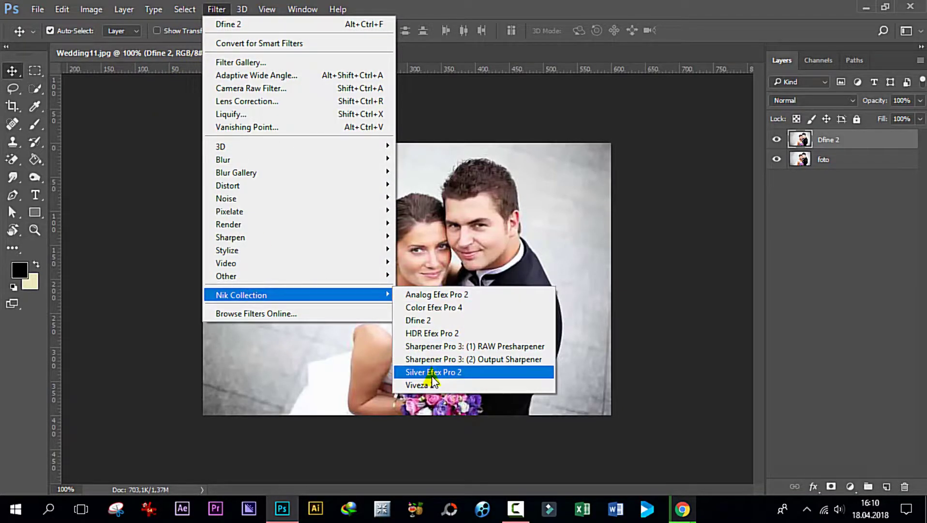
click(432, 373)
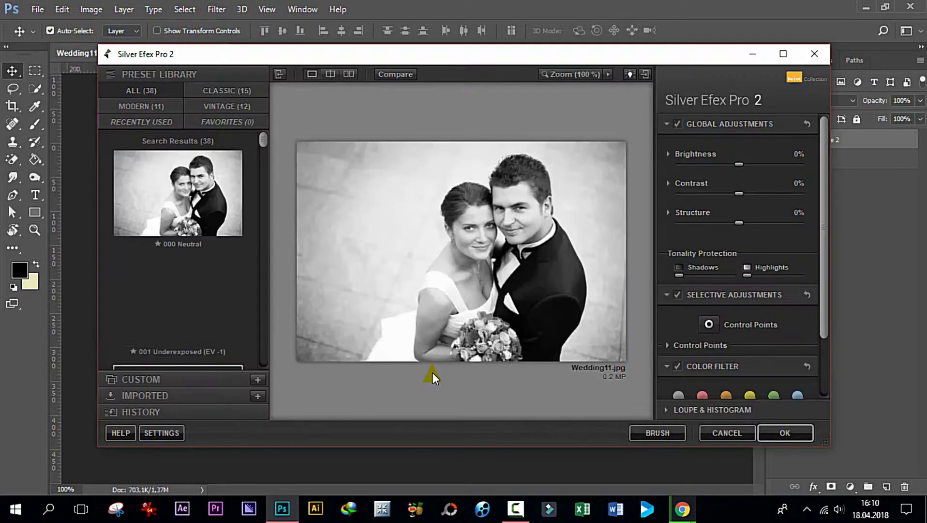
- Preview a Silver Efex Pro 2 conversion with Brightness -43% and Contrast 60%, then cancel it unapplied
drag(740, 165, 714, 164)
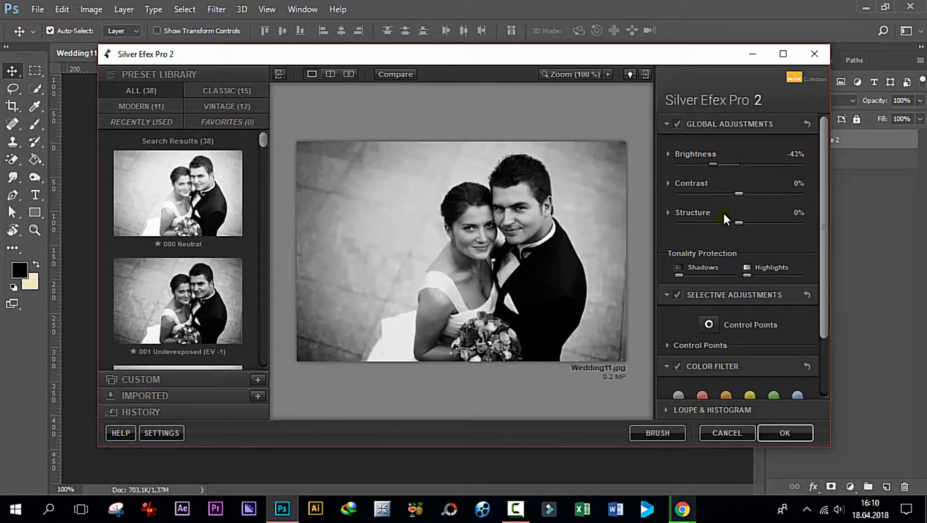
drag(740, 194, 775, 194)
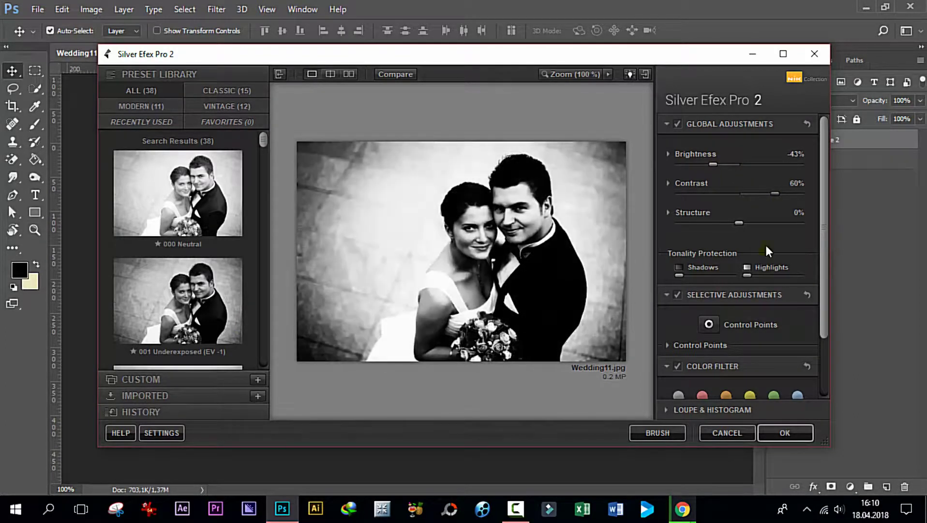
click(730, 433)
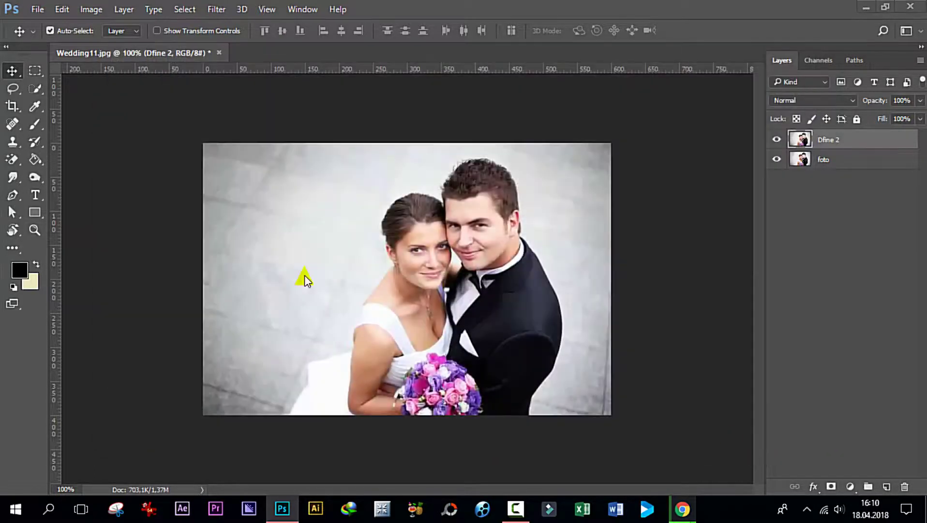
click(217, 9)
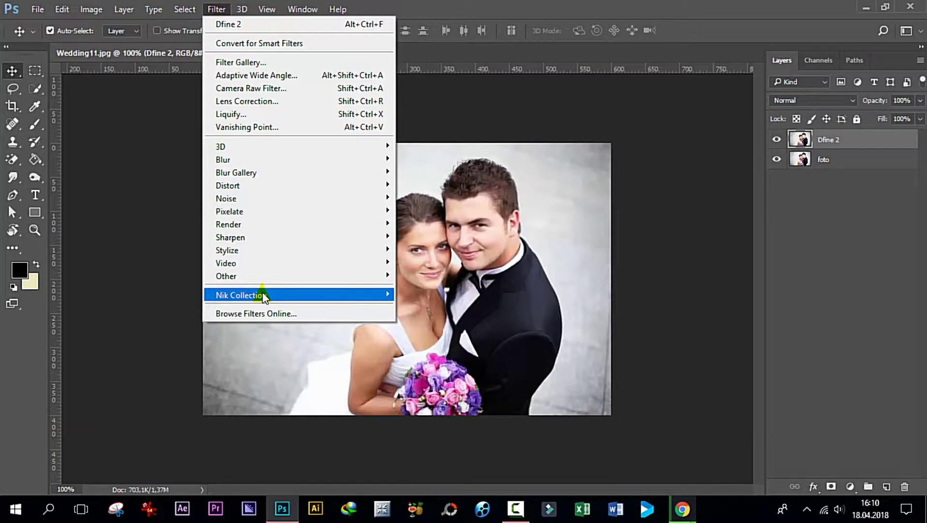
- In Viveza 2, place and resize a control point on the groom's face, then cancel without applying
mouse_move(239, 295)
click(432, 383)
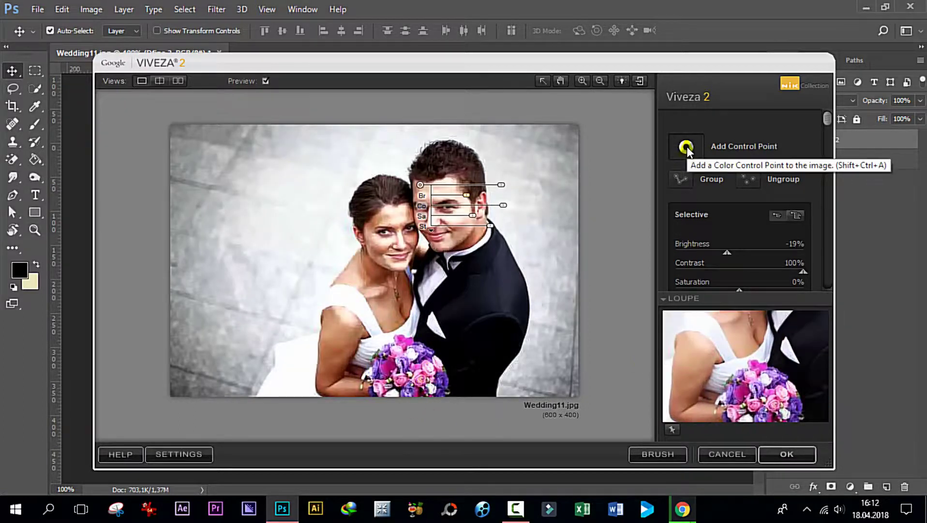
click(686, 147)
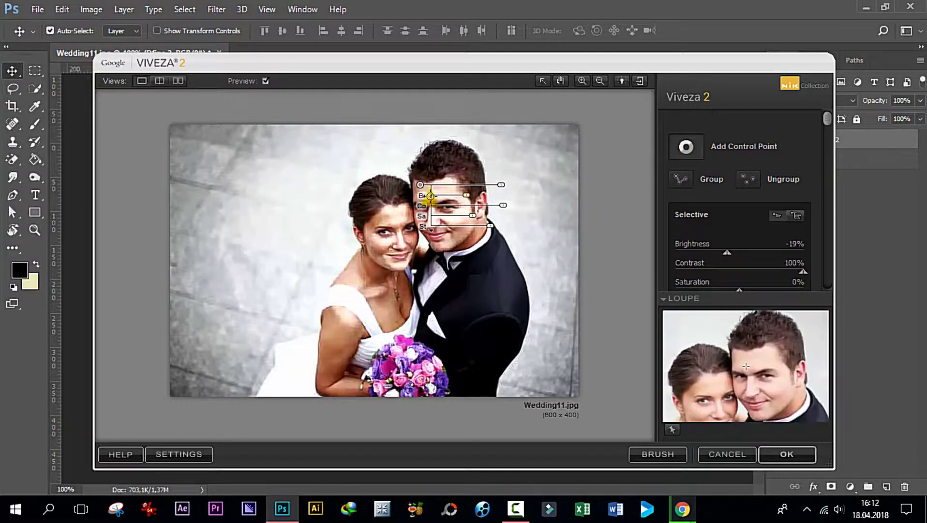
click(442, 189)
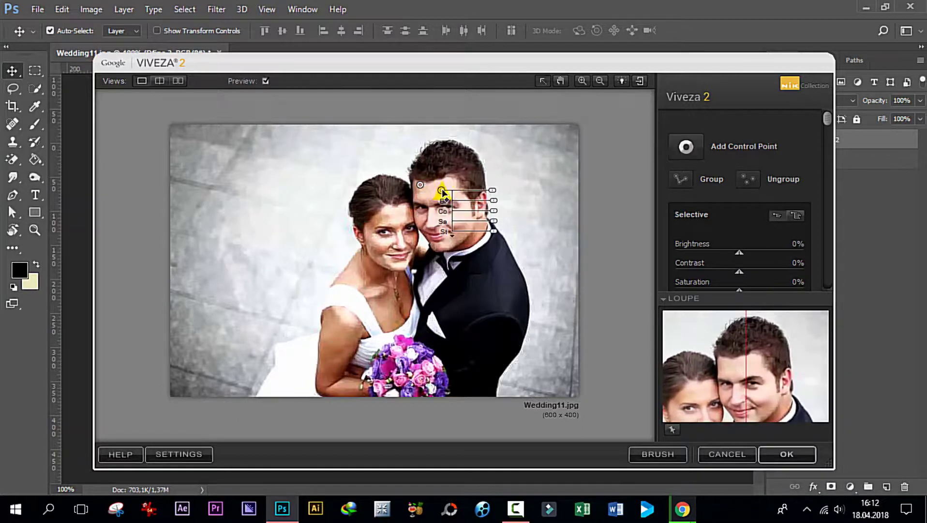
drag(492, 193, 471, 190)
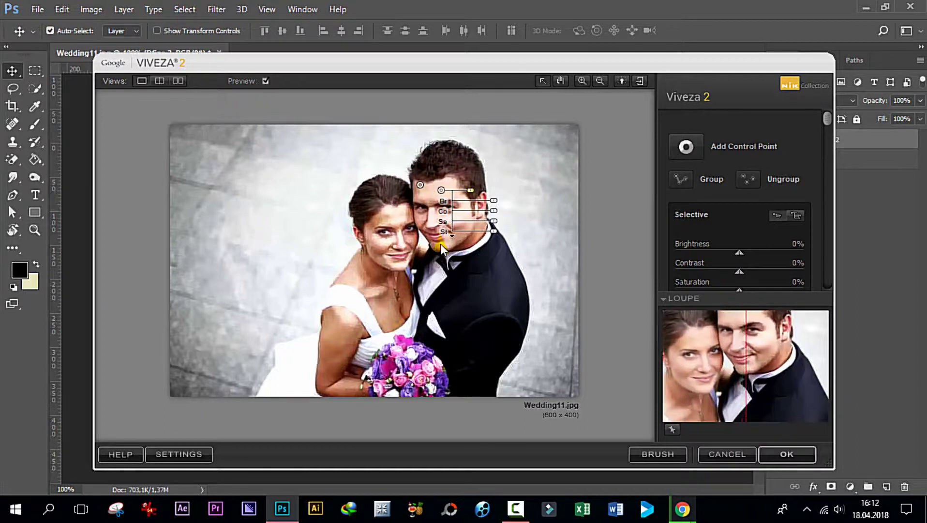
click(734, 456)
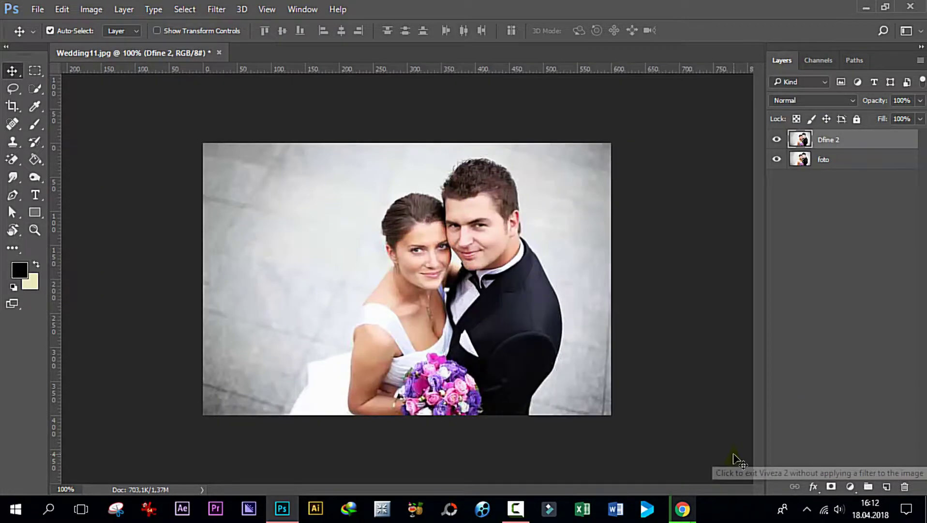